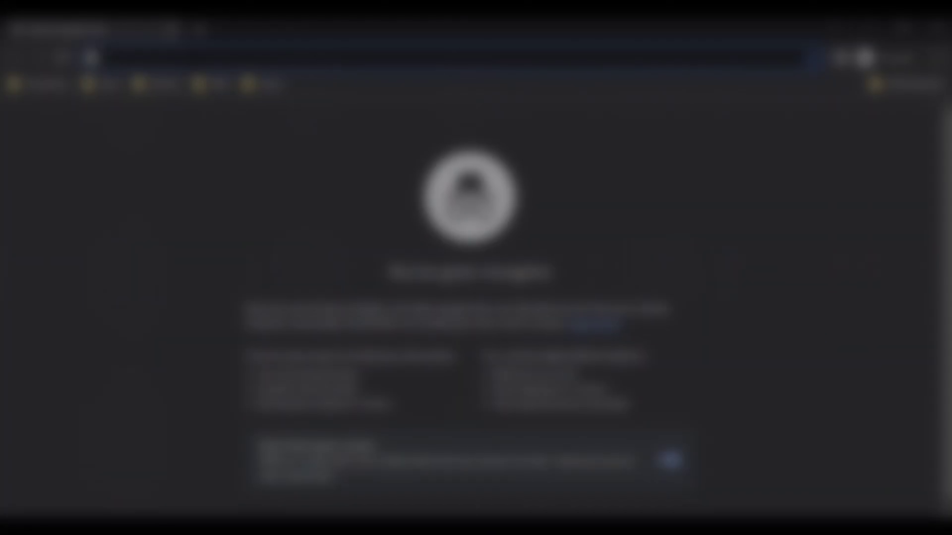
Step: Load sarathi.parivahan.gov.in in Chrome to reach the state selection page
type("s")
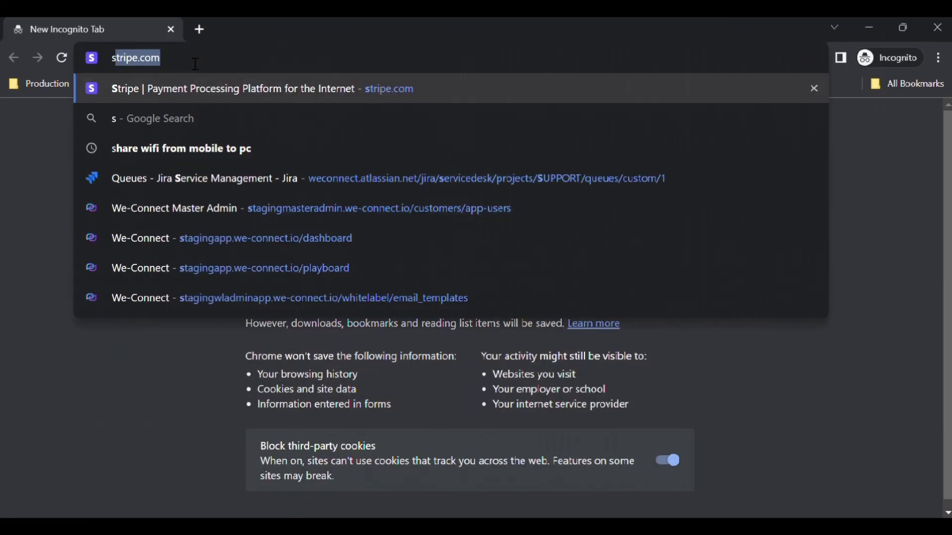
type("ara")
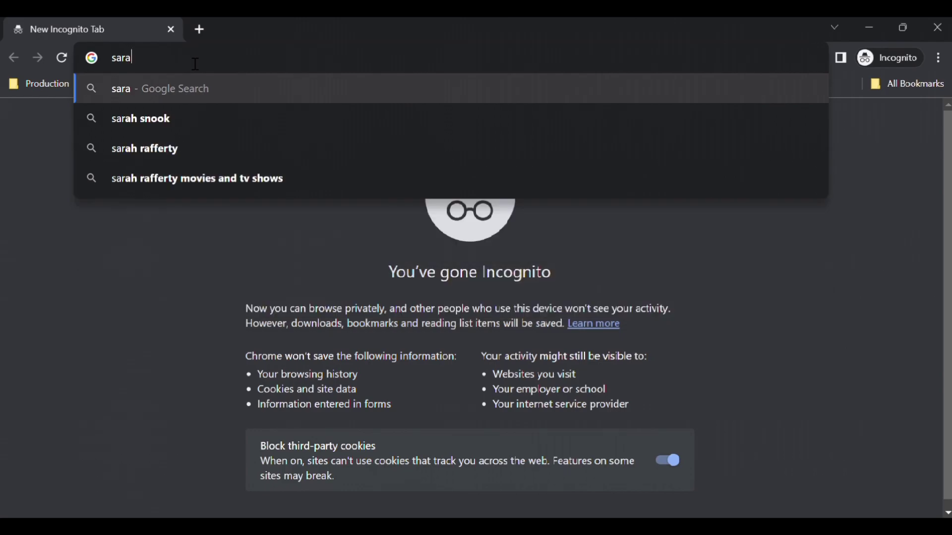
type("t")
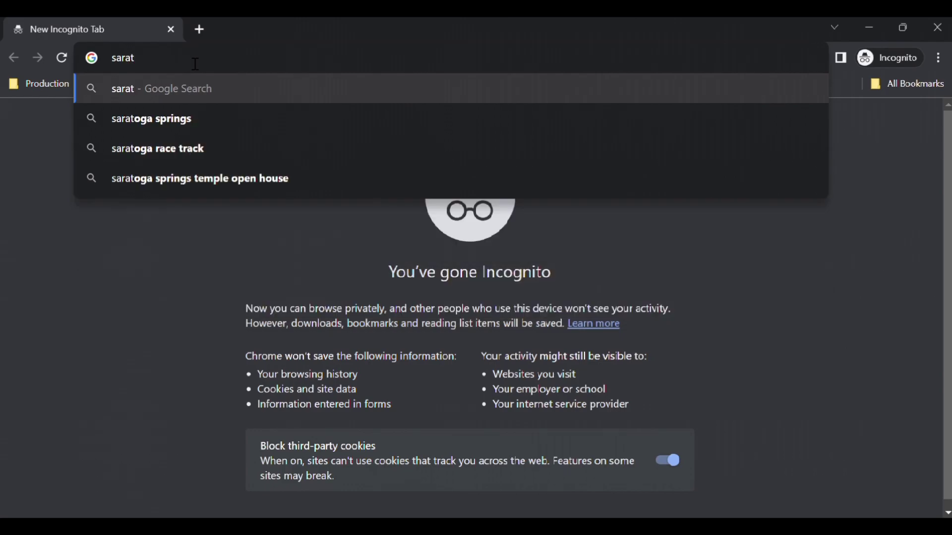
type("hi.parivaha")
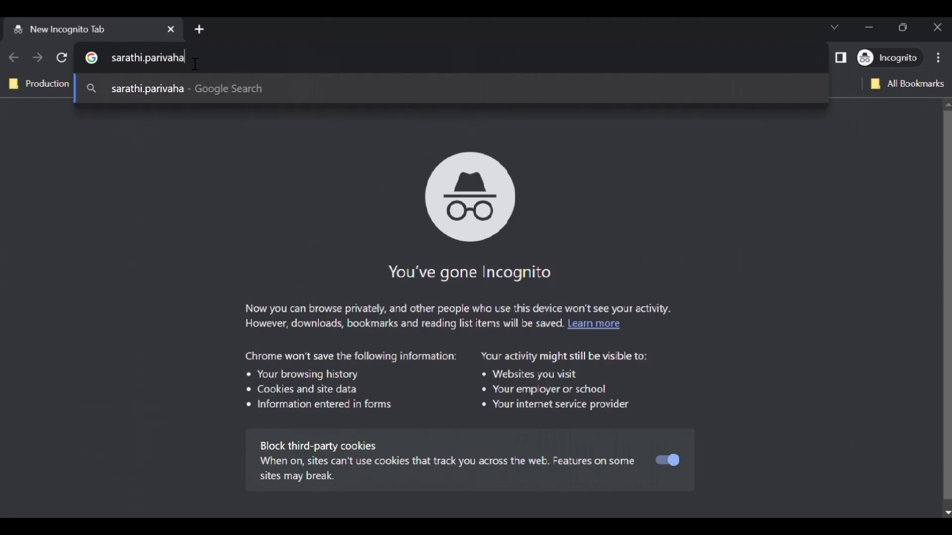
type("n.gov.in")
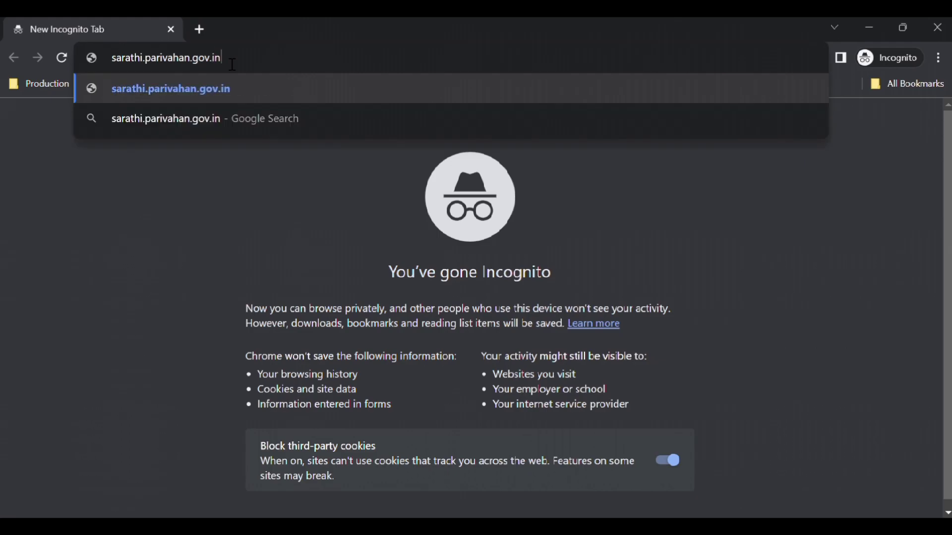
key("Return")
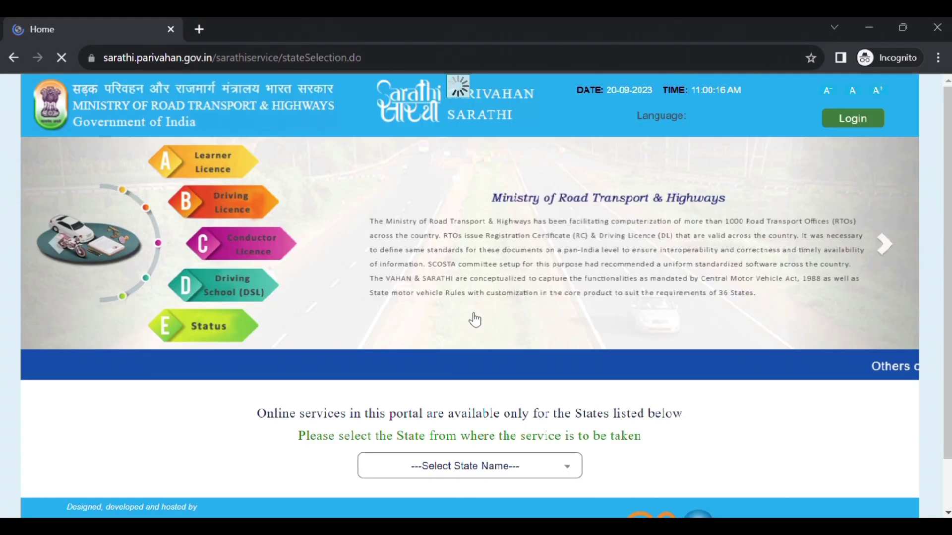
Step: Select Kerala as the state and close the Contactless Licence Services popup
scroll(530, 467, "down", 1)
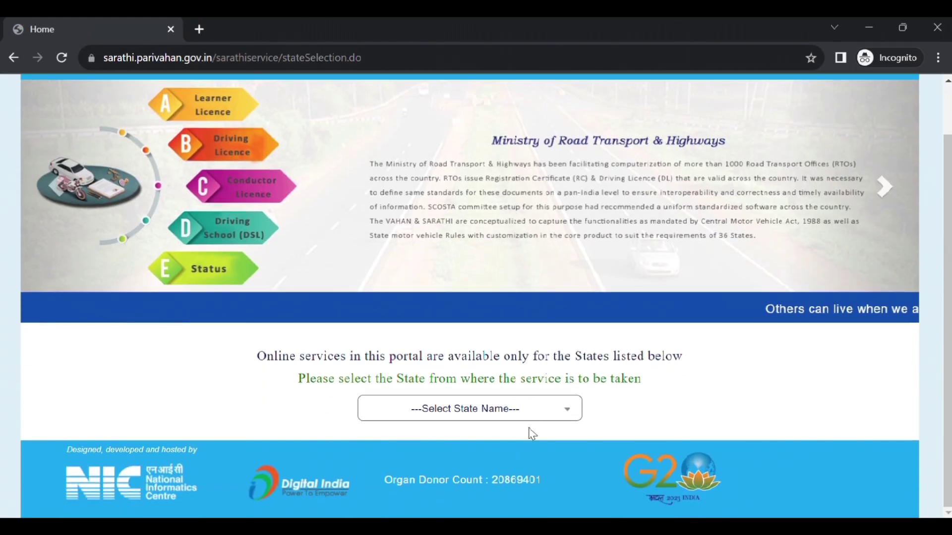
scroll(556, 410, "up", 1)
left_click(449, 464)
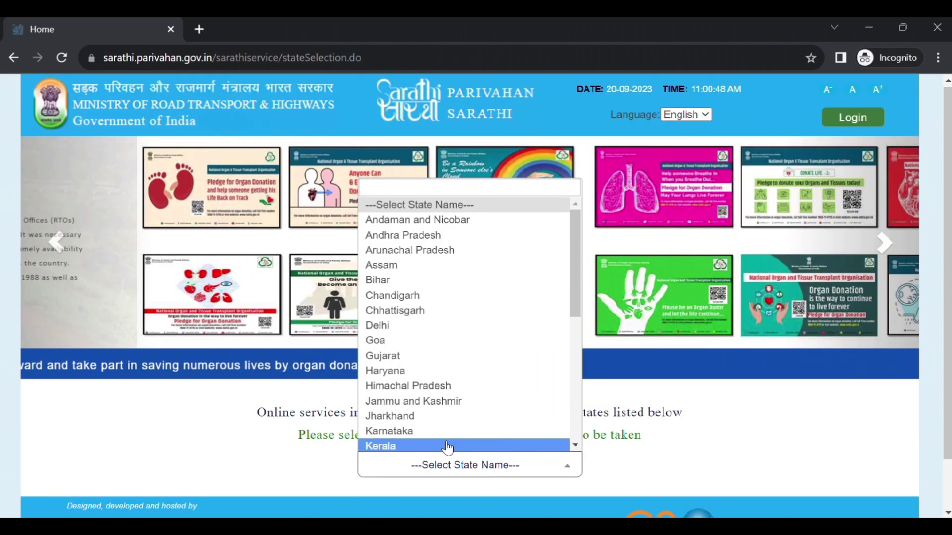
left_click(447, 446)
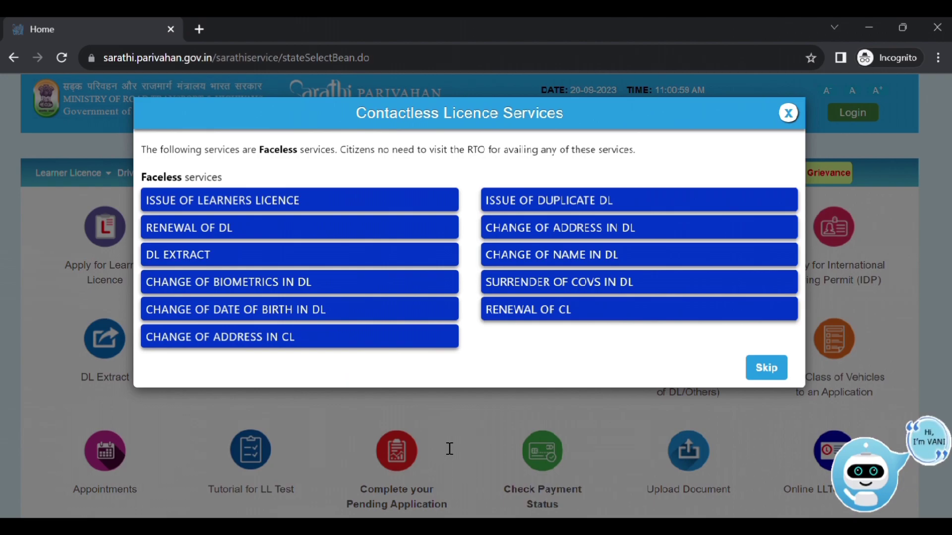
left_click(789, 113)
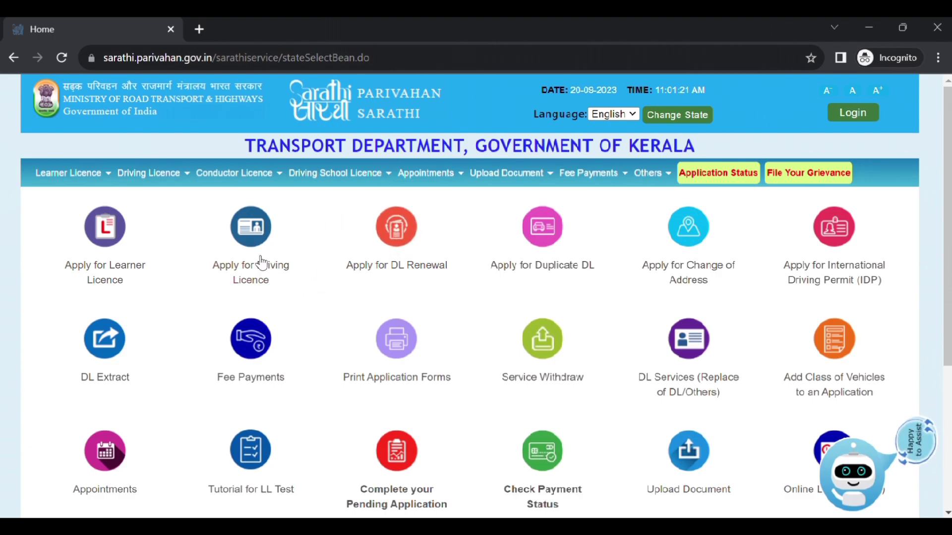
Step: Open DL Services (Replace of DL/Others), view the Form 1-A PDF, and return to the instructions
left_click(700, 358)
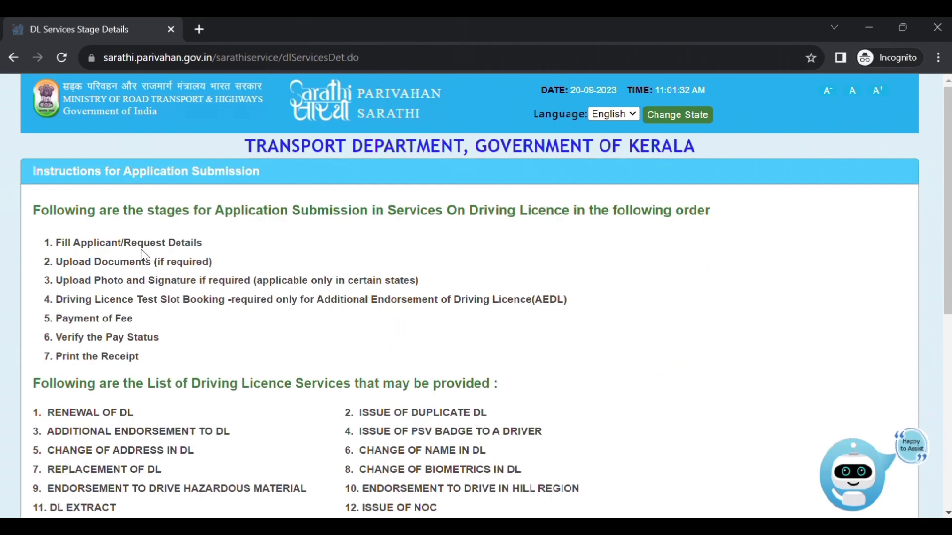
scroll(206, 322, "down", 3)
scroll(206, 323, "down", 4)
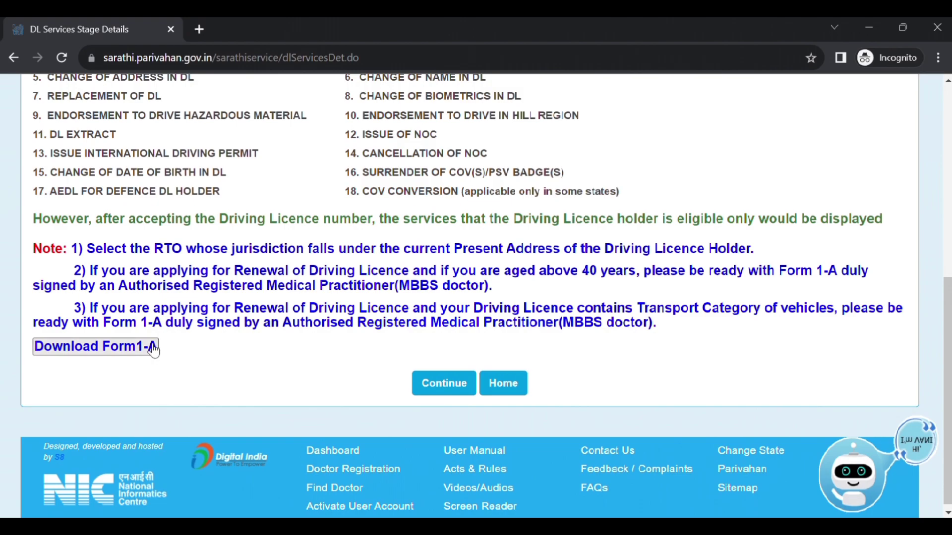
left_click(152, 347)
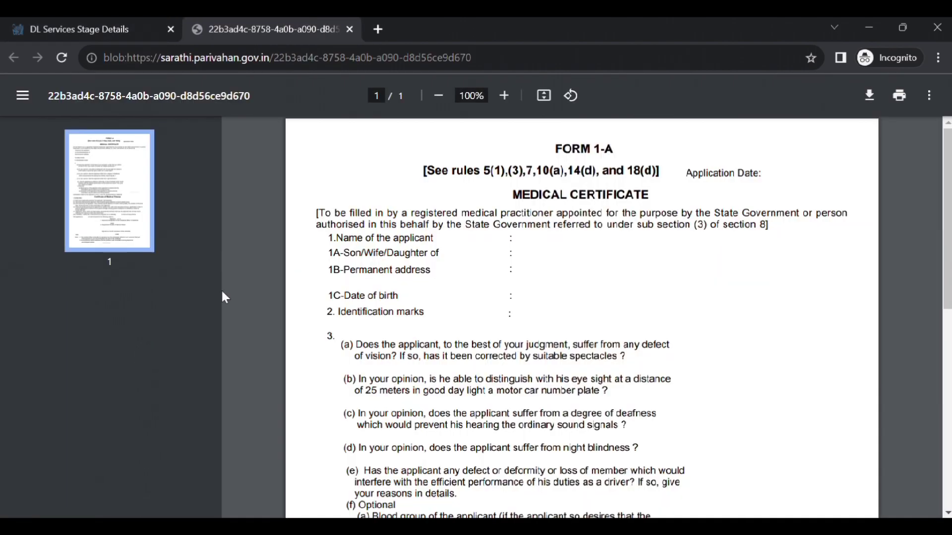
scroll(407, 307, "down", 10)
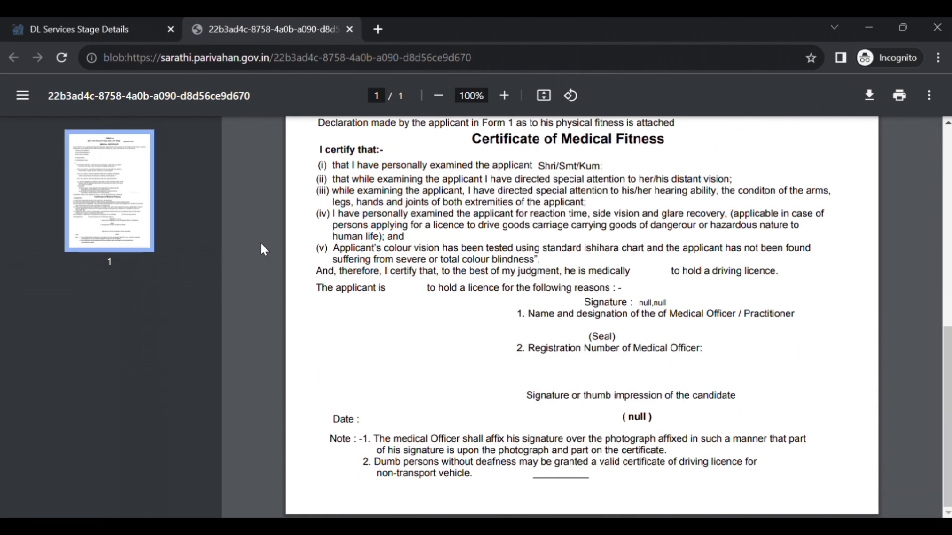
key("ctrl+shift+Tab")
Step: Enter the DL number, date of birth and captcha, then fetch the existing DL details
left_click(437, 382)
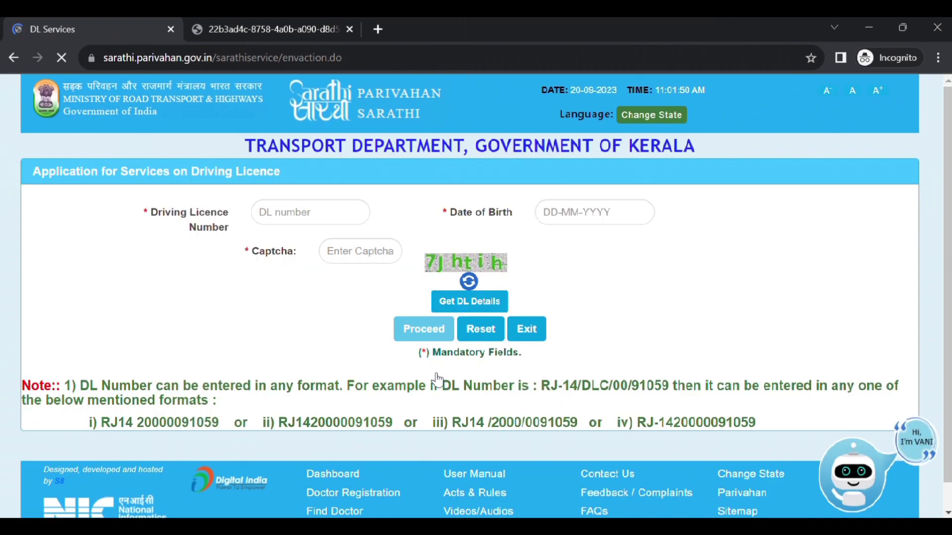
left_click(305, 218)
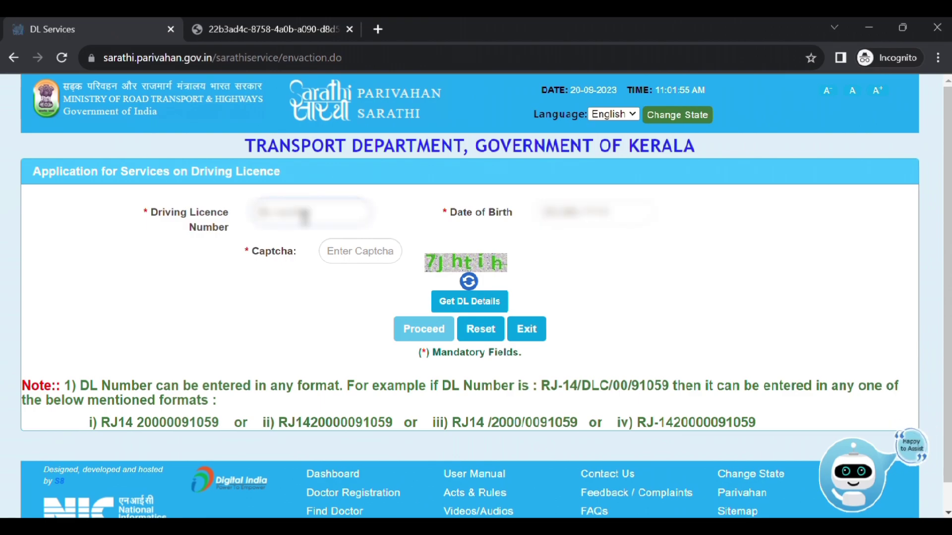
left_click(376, 262)
type("7")
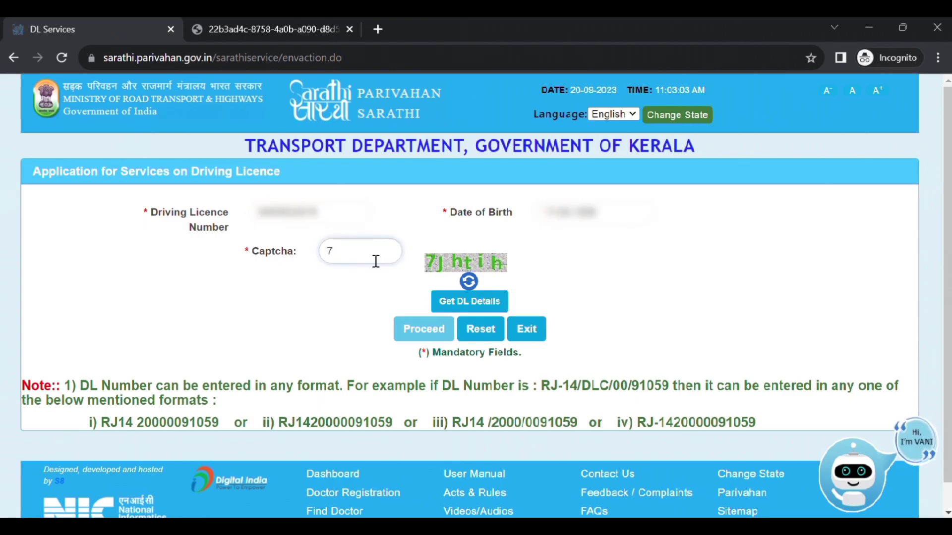
type("Jhtih")
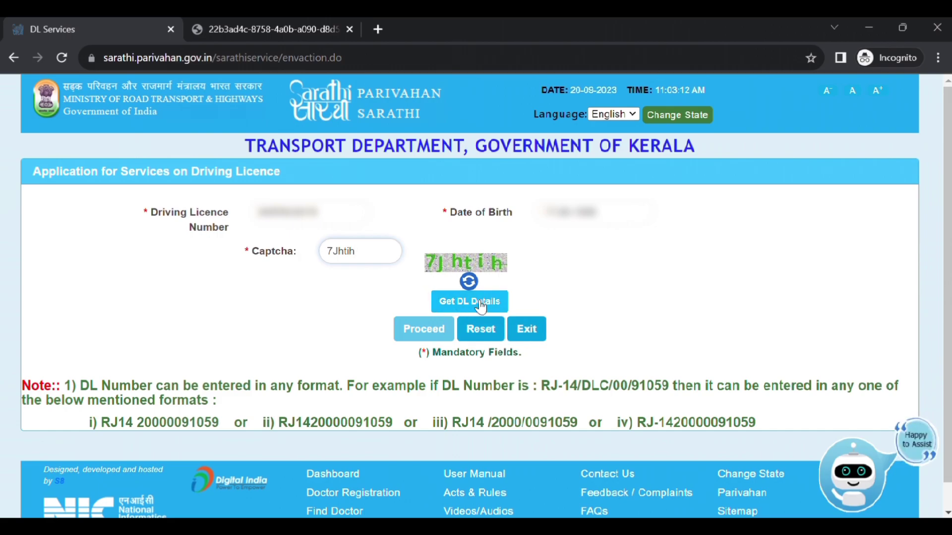
left_click(481, 304)
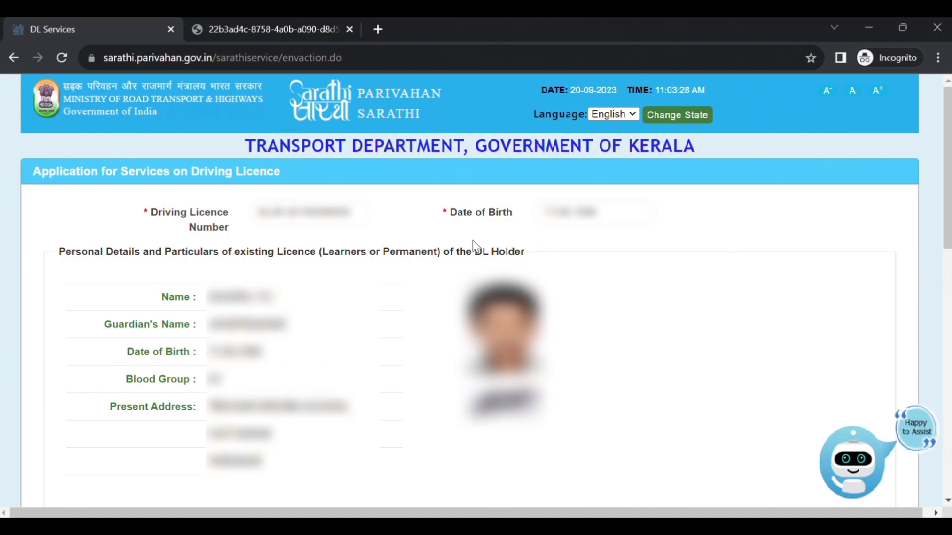
Step: Confirm the licence is yours and send the request to RTO THRISSUR -- KL08
left_click_drag(360, 214, 266, 220)
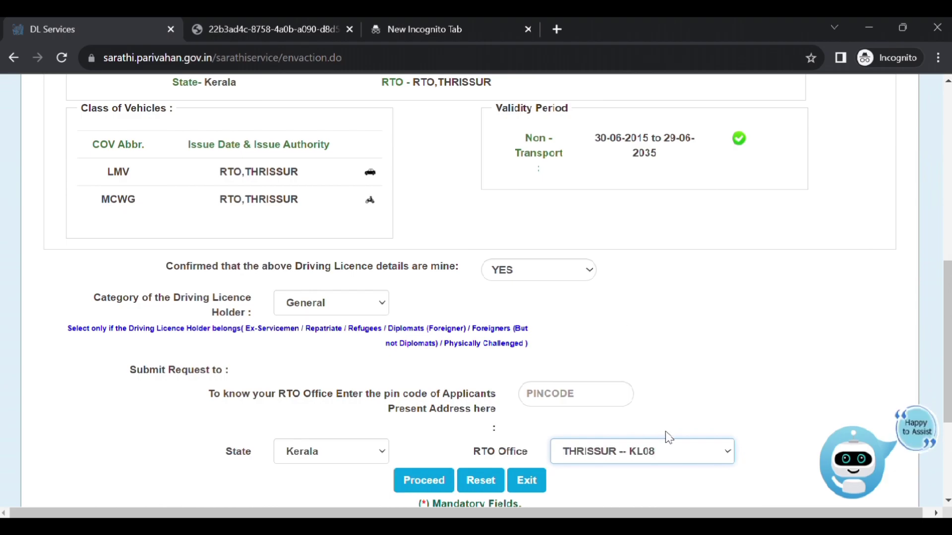
scroll(596, 397, "down", 4)
left_click(429, 290)
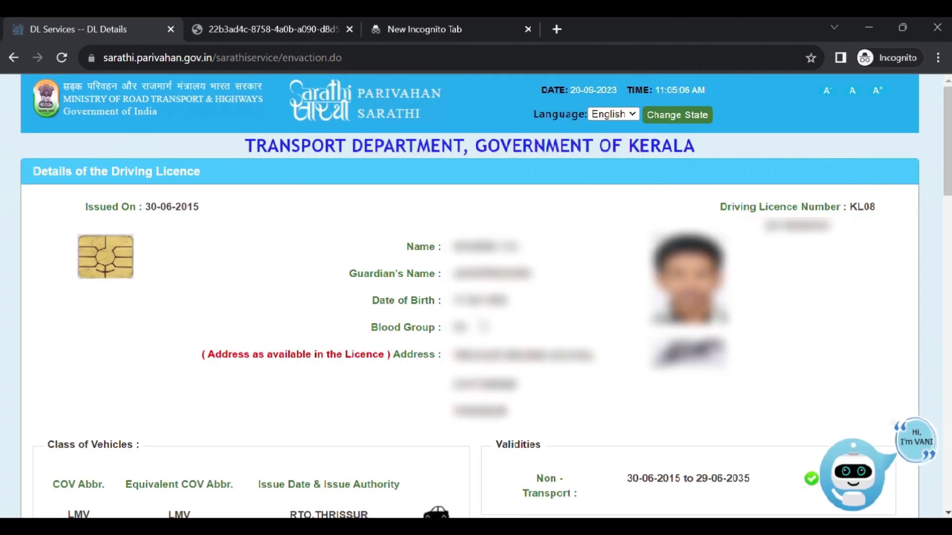
Step: Tick 'Same as Permanent Address' for the present address, then confirm the licence details
scroll(534, 409, "down", 9)
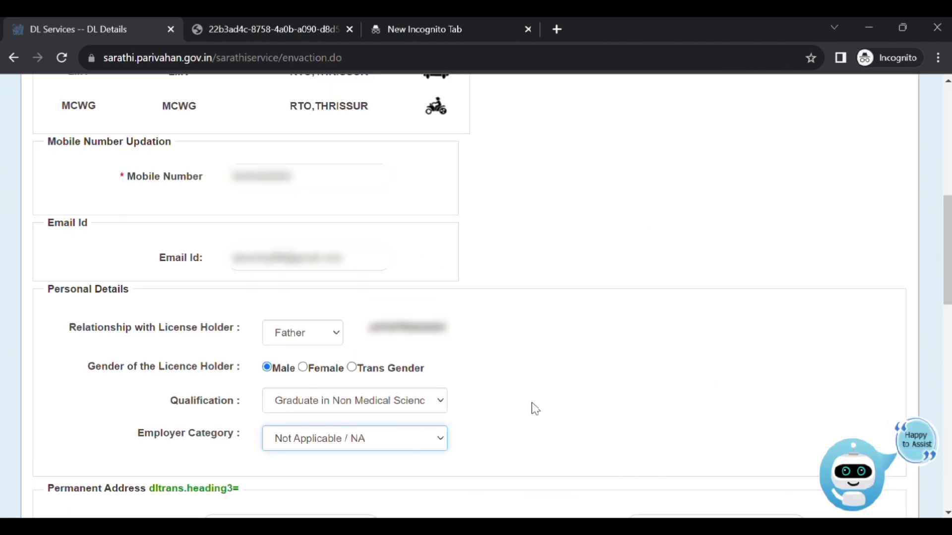
left_click(526, 409)
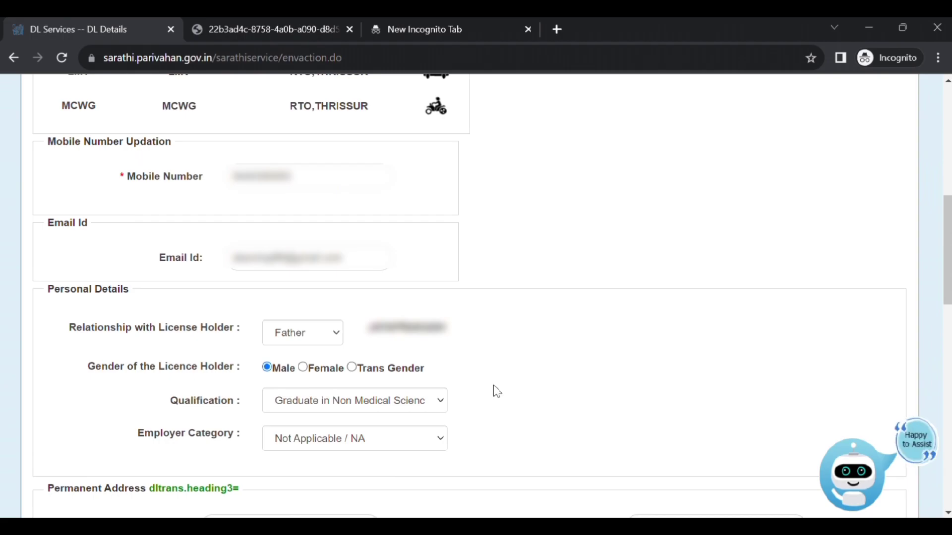
scroll(495, 389, "down", 6)
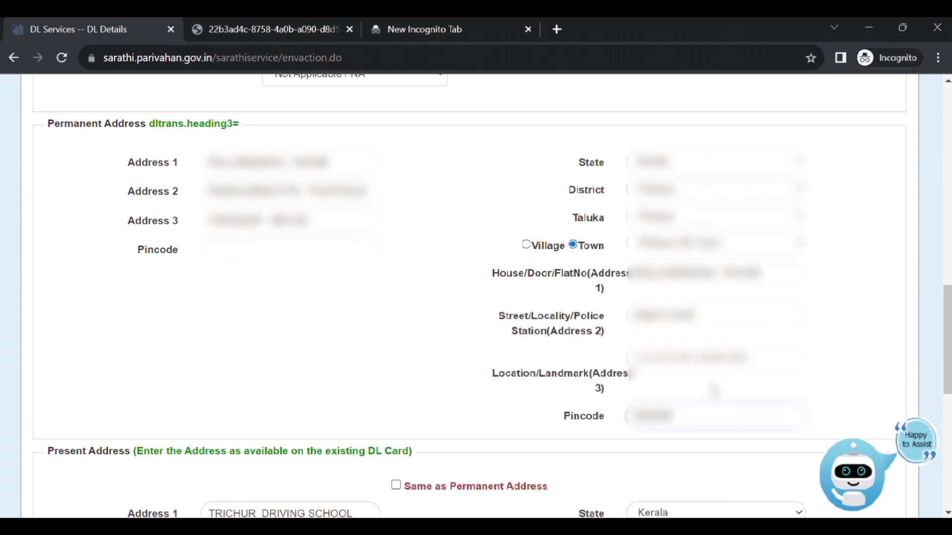
left_click(395, 485)
scroll(546, 301, "down", 7)
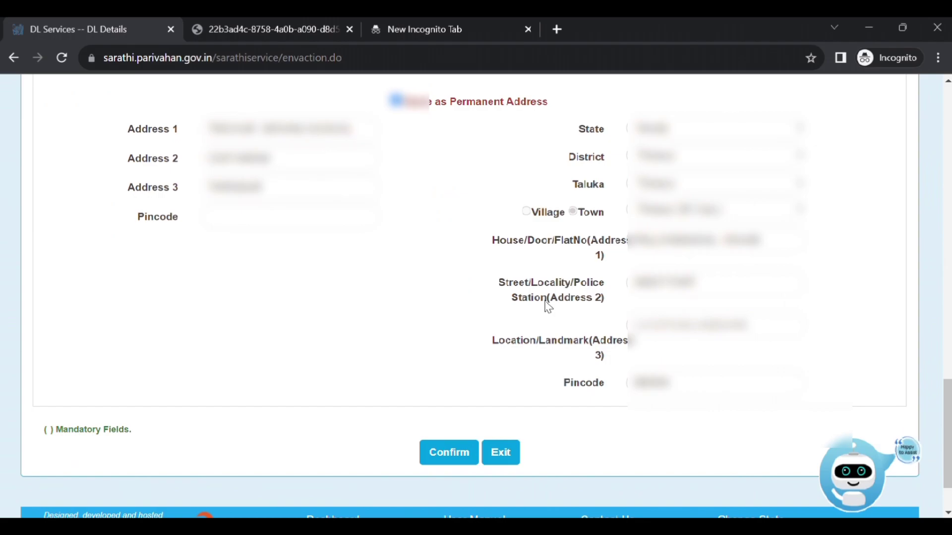
scroll(547, 308, "down", 1)
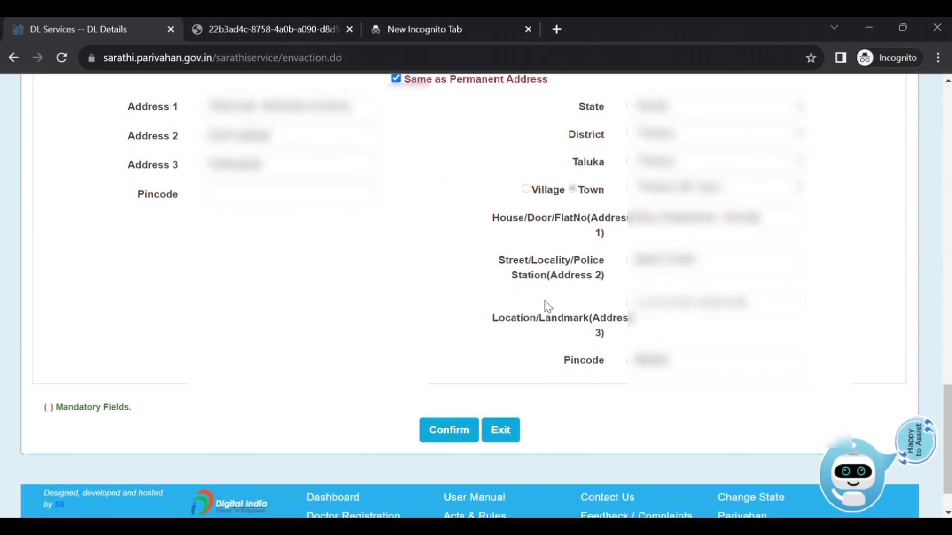
scroll(501, 342, "down", 1)
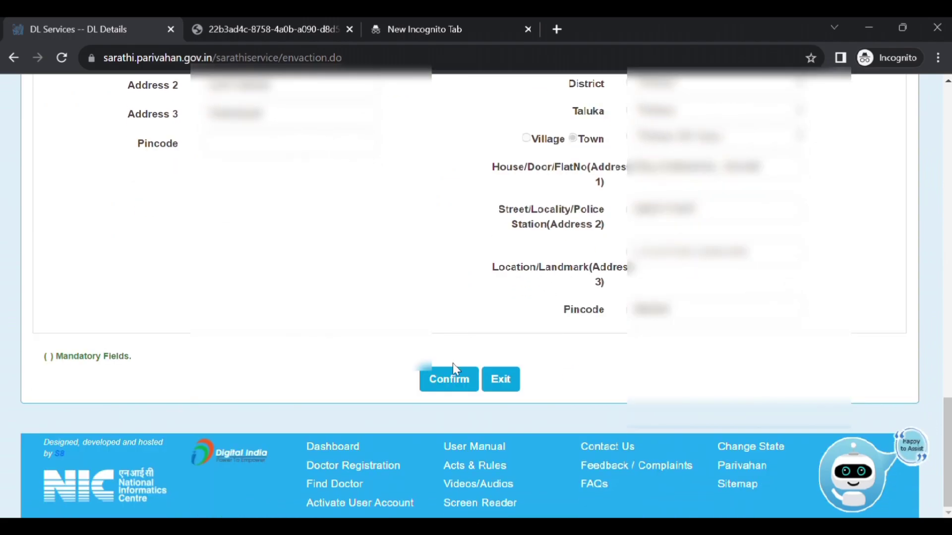
left_click(453, 393)
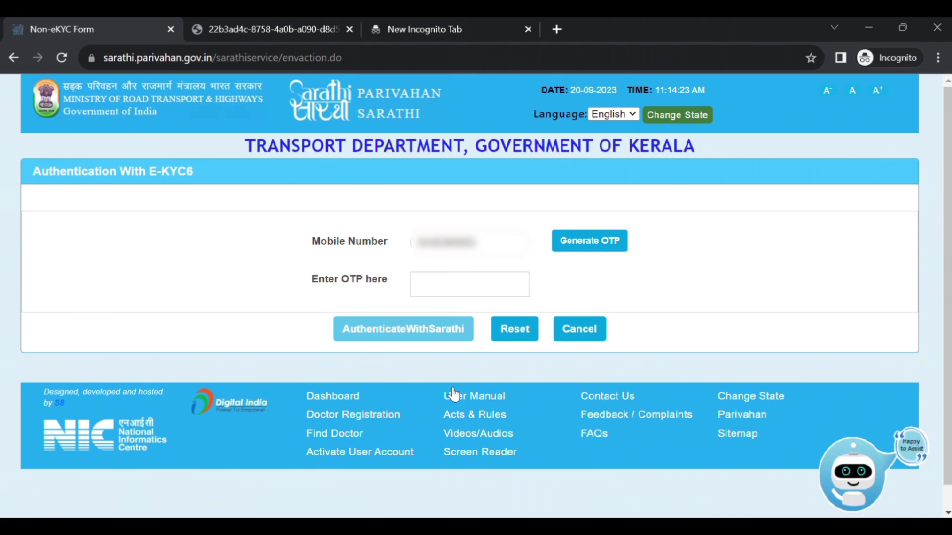
Step: Generate a mobile OTP, enter it, and authenticate with Sarathi
left_click(615, 247)
left_click(508, 304)
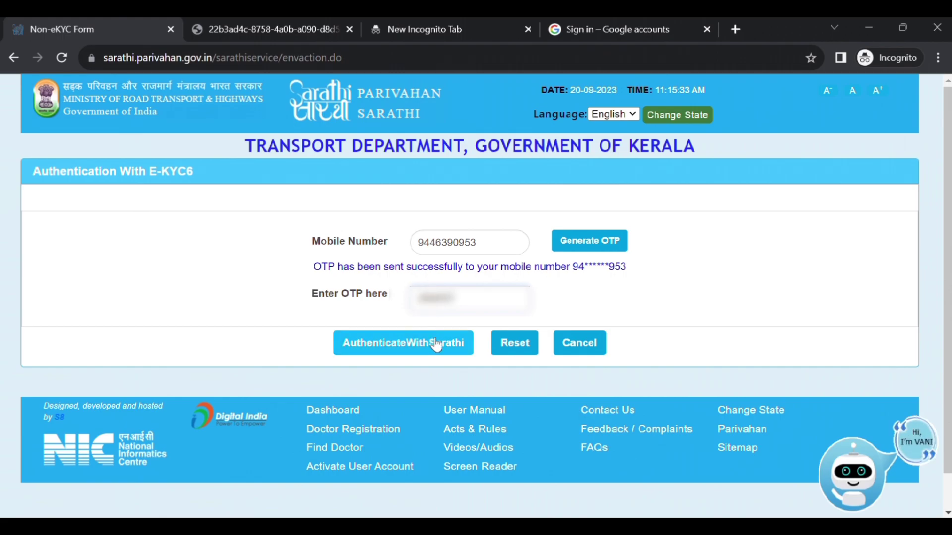
left_click(436, 344)
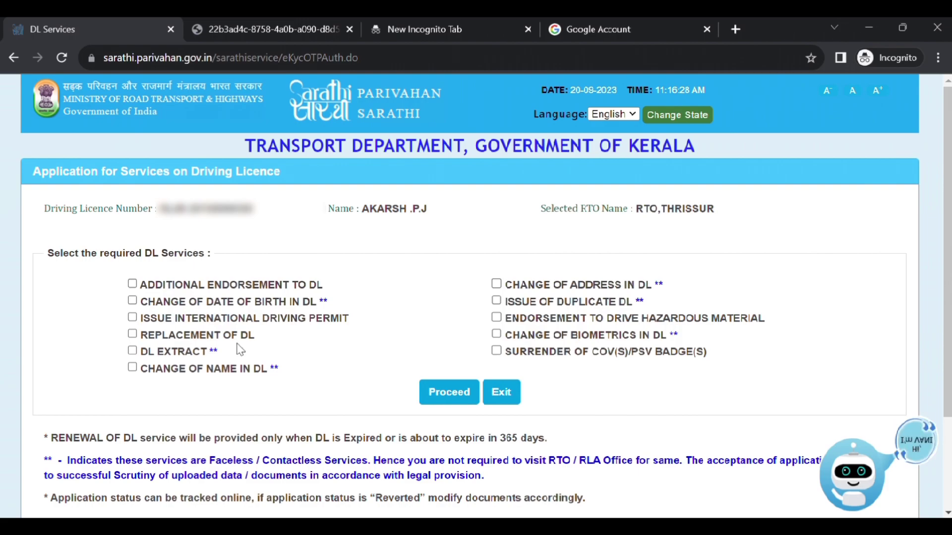
Step: Tick REPLACEMENT OF DL and proceed to its application page
left_click(132, 334)
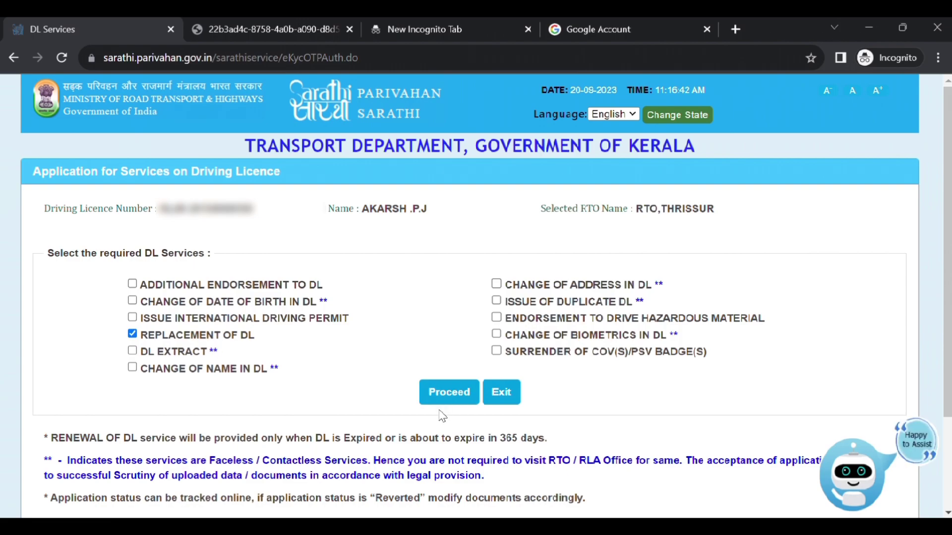
left_click(448, 391)
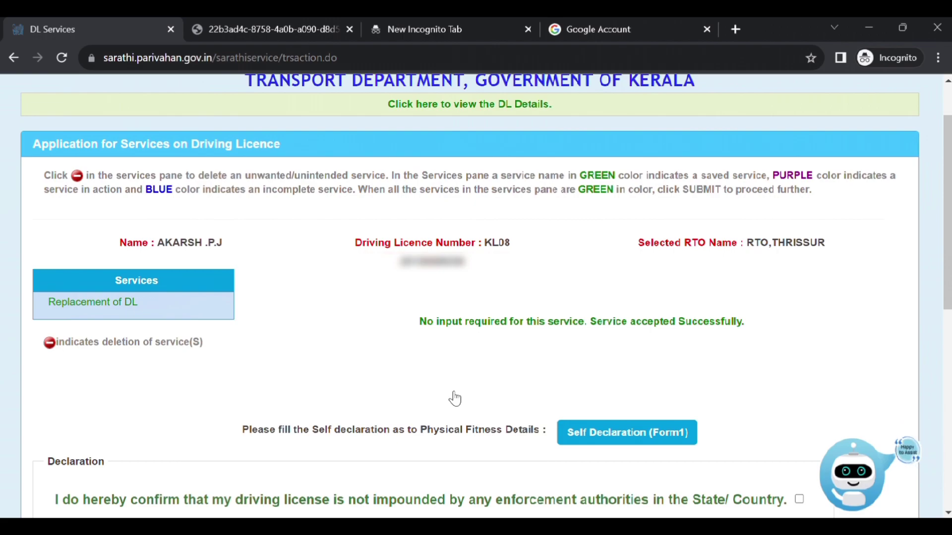
Step: Enter the captcha in the Declaration section and submit the Replacement of DL application
scroll(455, 399, "down", 5)
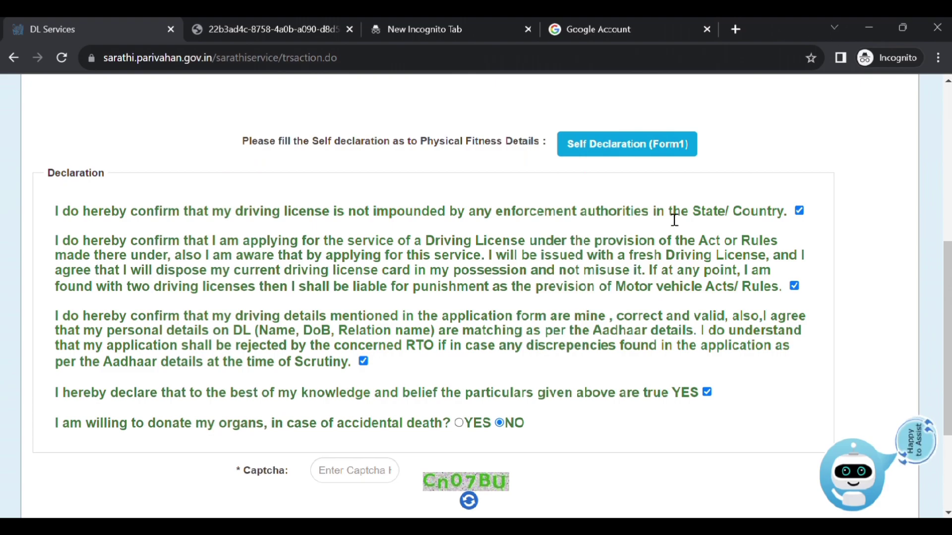
scroll(670, 219, "down", 1)
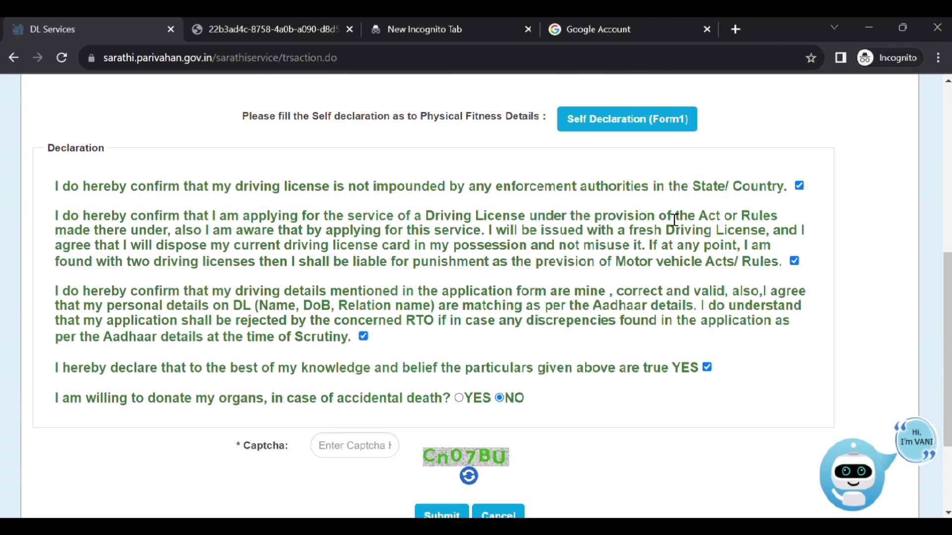
scroll(367, 424, "down", 1)
left_click(367, 423)
type("Cn07BU")
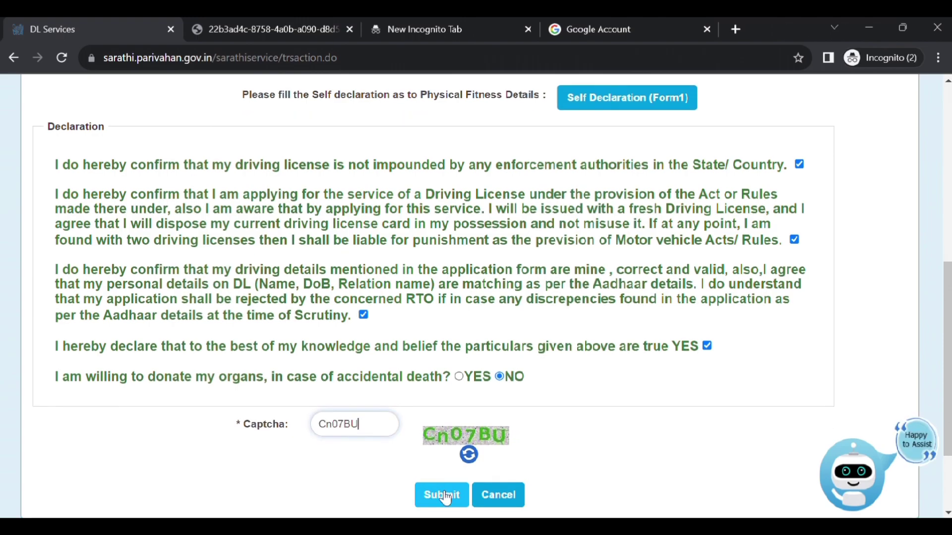
left_click(442, 495)
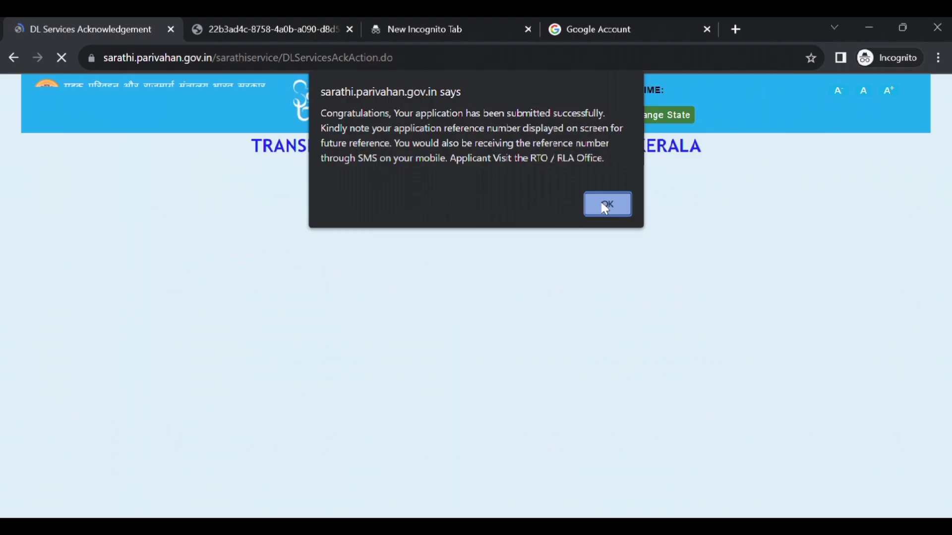
Step: Acknowledge the success alert and go from the reference slip to the Application Status page
left_click(606, 207)
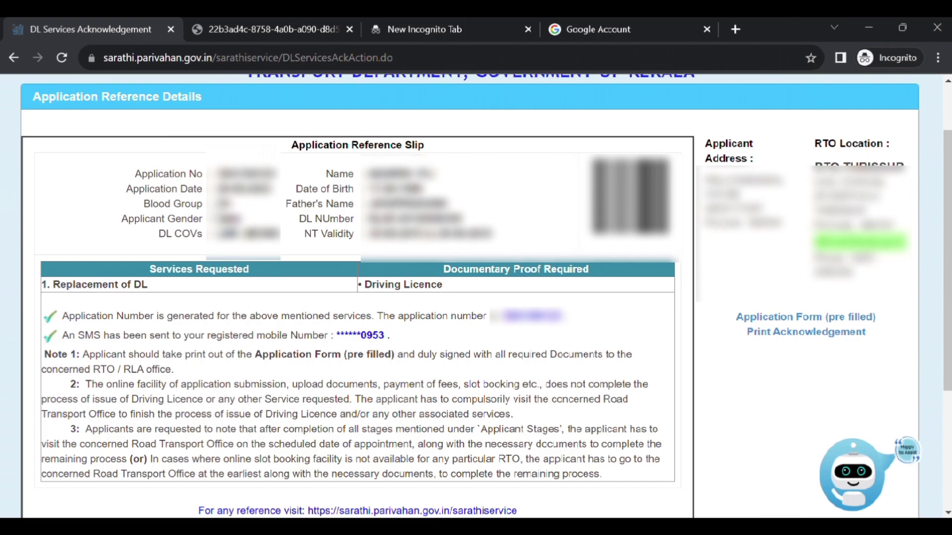
scroll(527, 276, "down", 2)
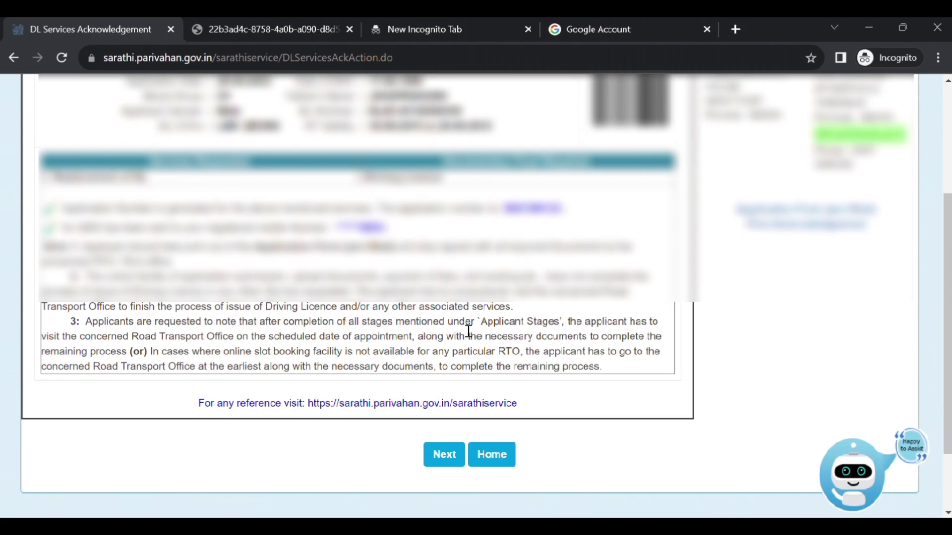
left_click(441, 461)
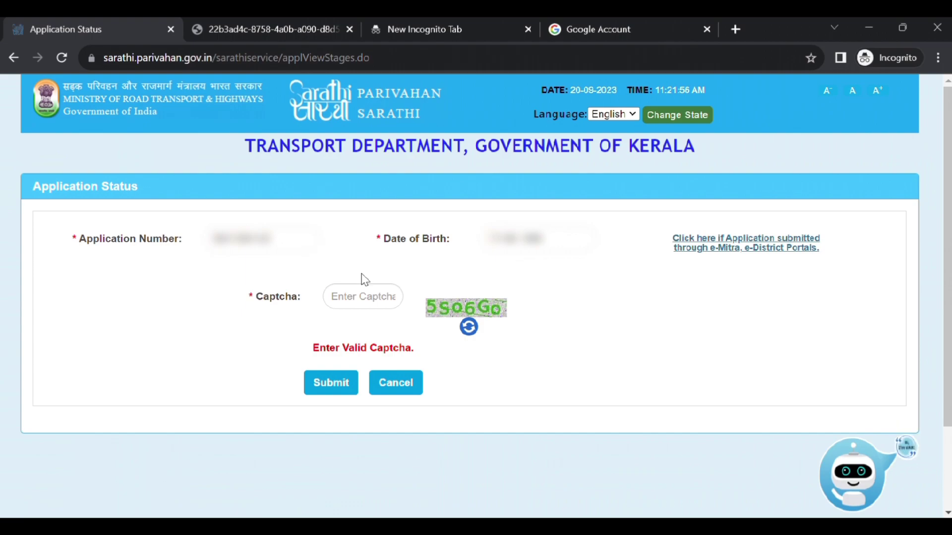
Step: Enter the displayed captcha and submit the status lookup to show the applicant's details and photo
left_click(367, 306)
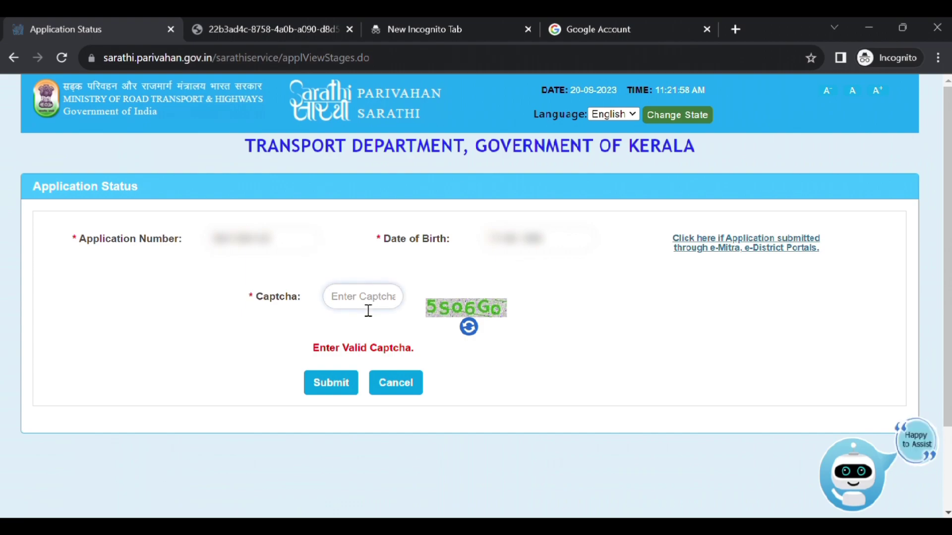
type("5So6Go")
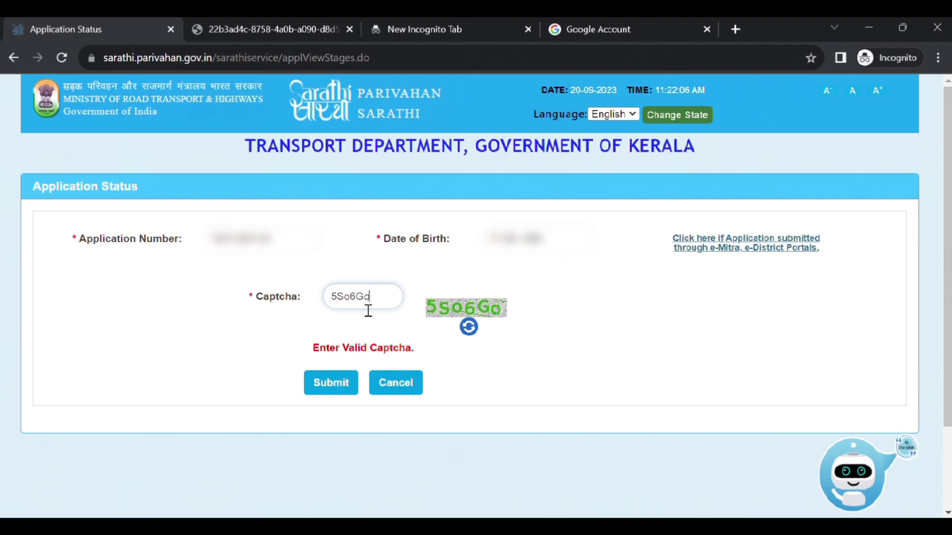
left_click(332, 389)
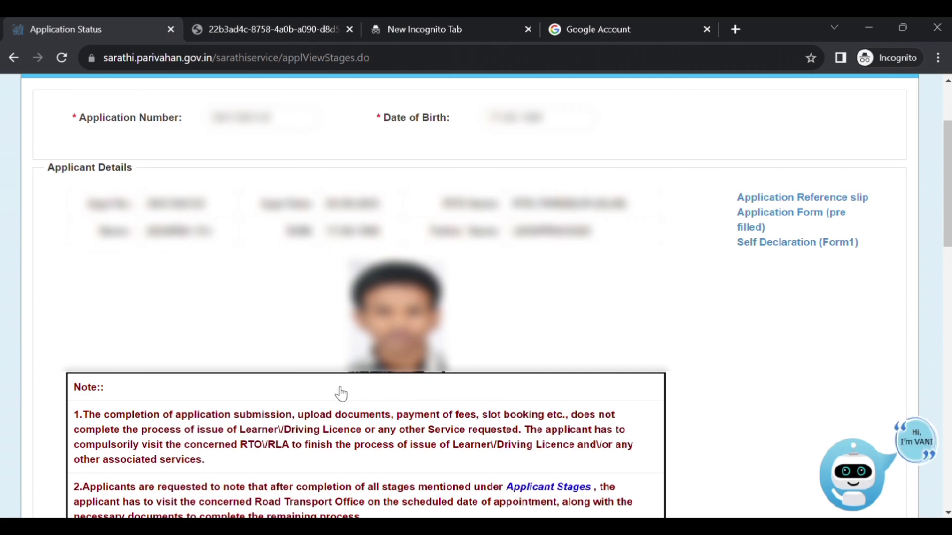
Step: Proceed with the UPLOAD DOCUMENTS stage for the REPLACEMENT OF DL application
scroll(341, 395, "down", 10)
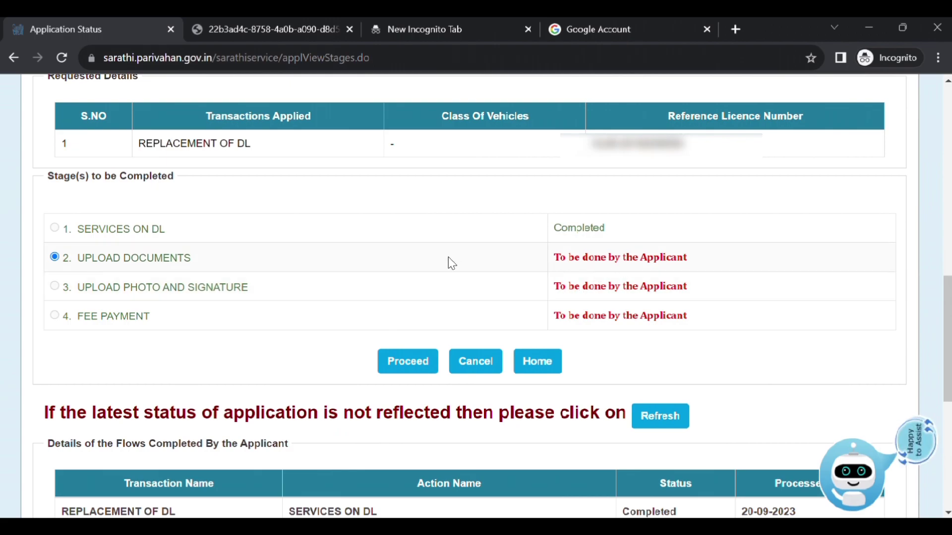
scroll(389, 369, "down", 2)
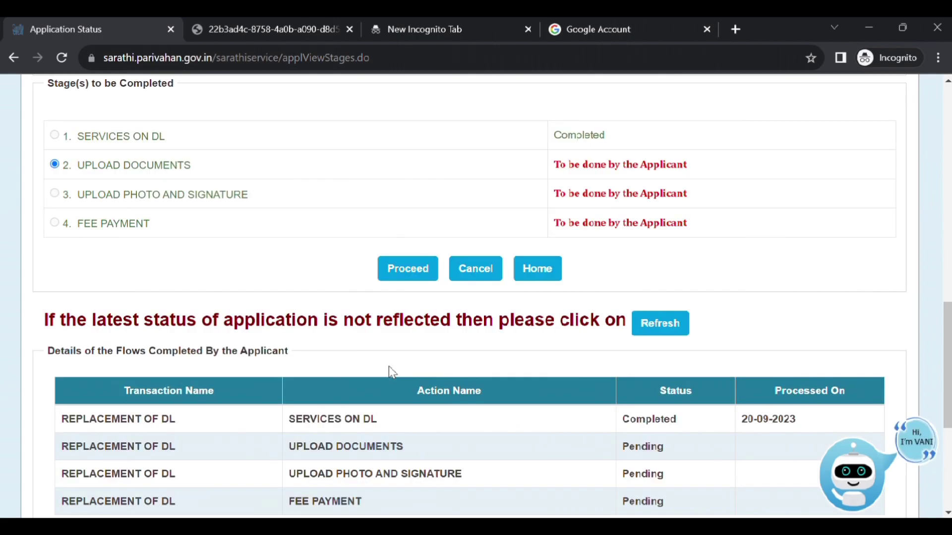
left_click(424, 274)
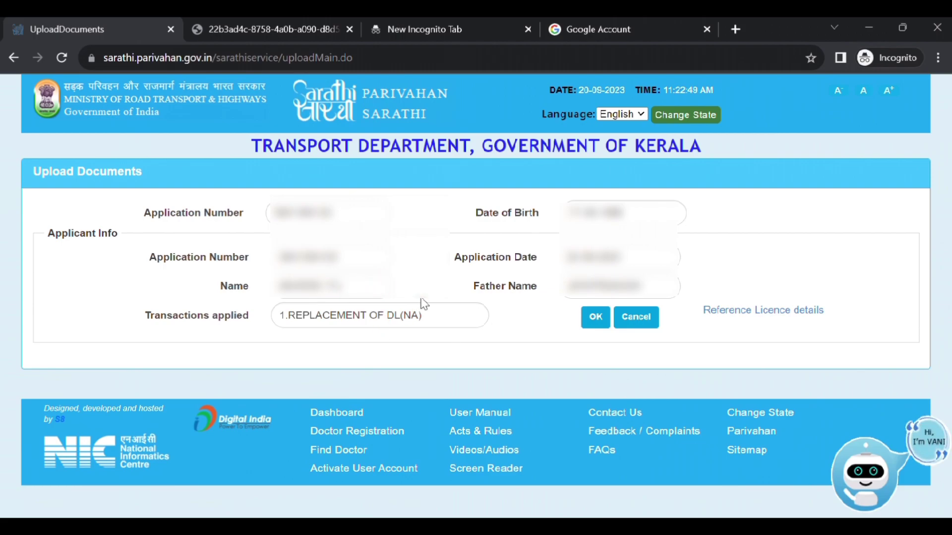
Step: Select Driving Licence as the document and proof type, then upload the Gallery PDF
left_click(598, 322)
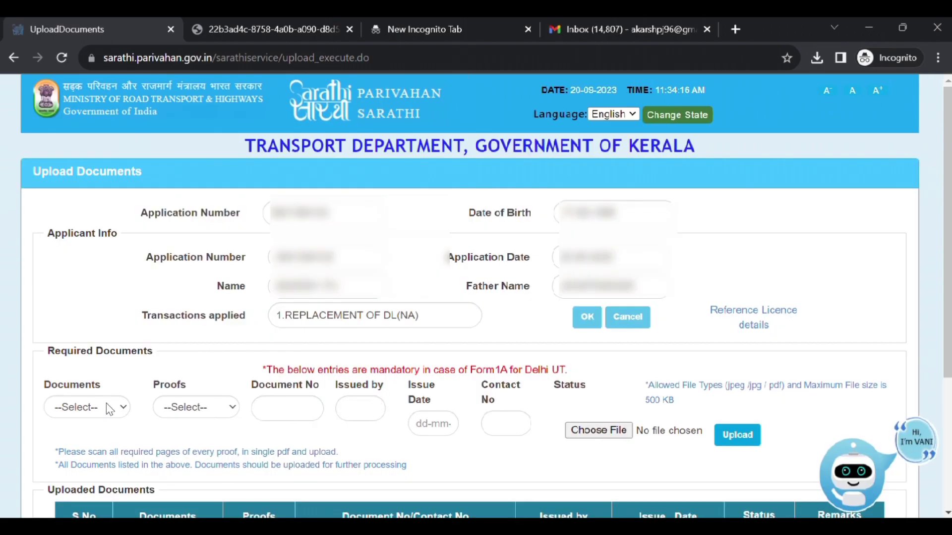
left_click(109, 409)
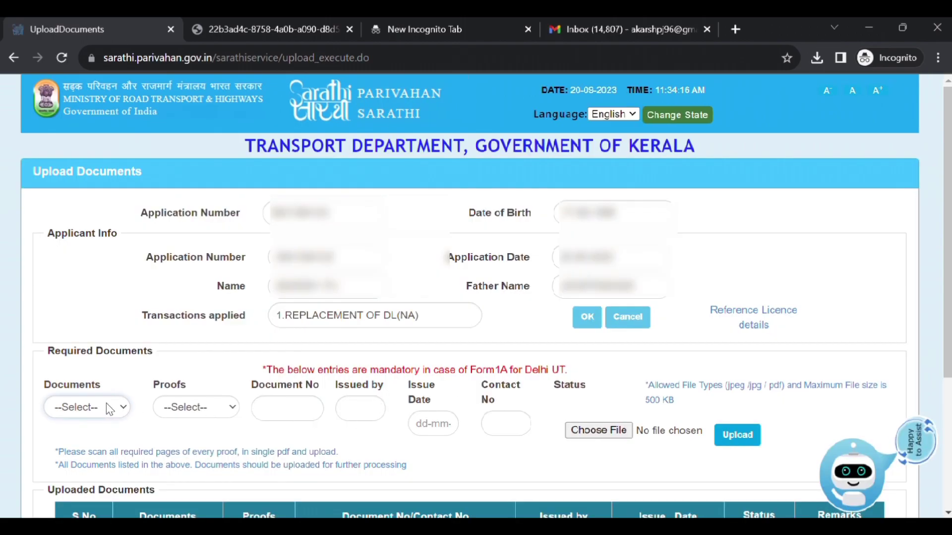
left_click(109, 434)
left_click(198, 414)
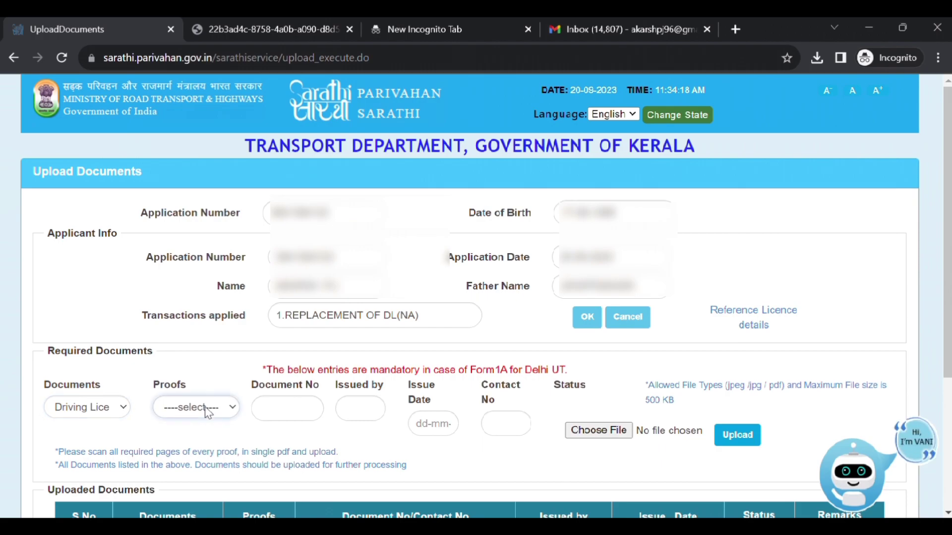
left_click(213, 437)
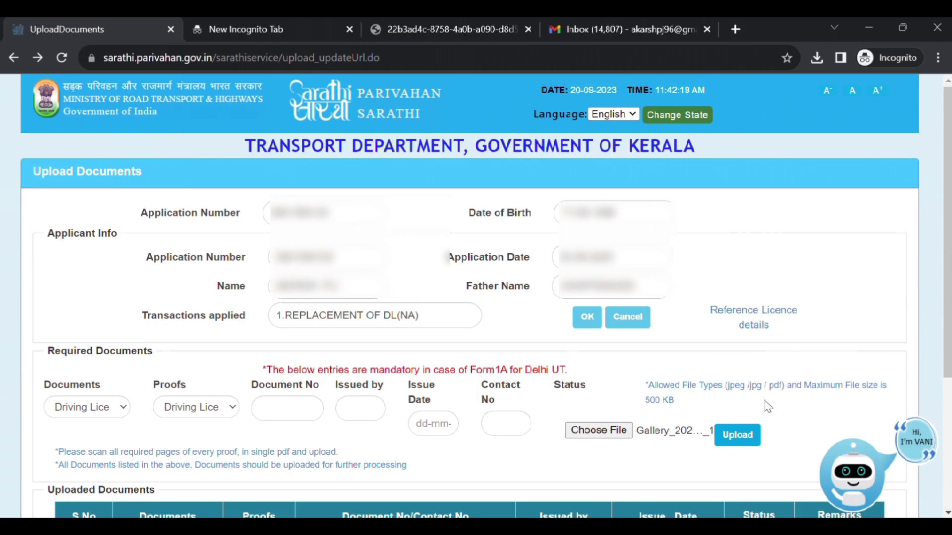
left_click(742, 440)
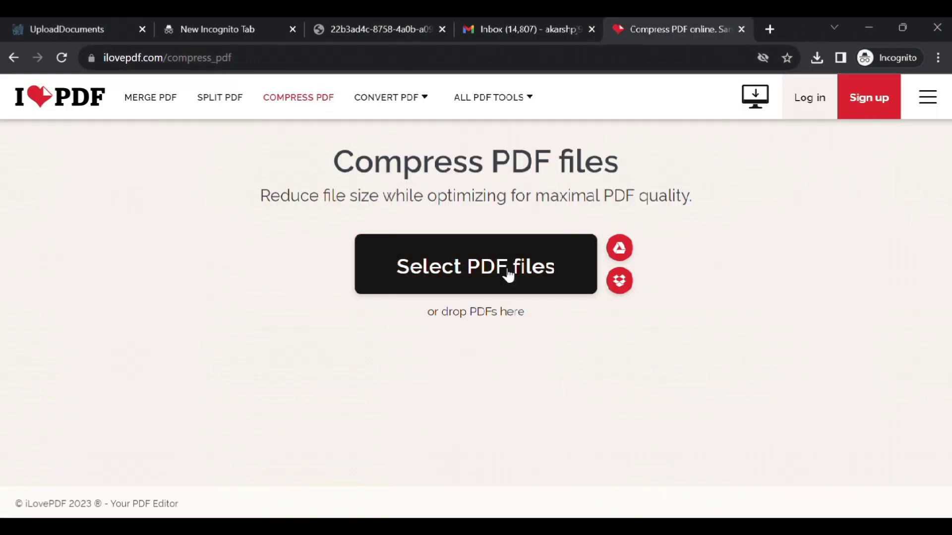
Step: Compress Gallery_20230920_113043.pdf at Recommended level to 285.31 KB and attach the compressed copy
left_click(505, 278)
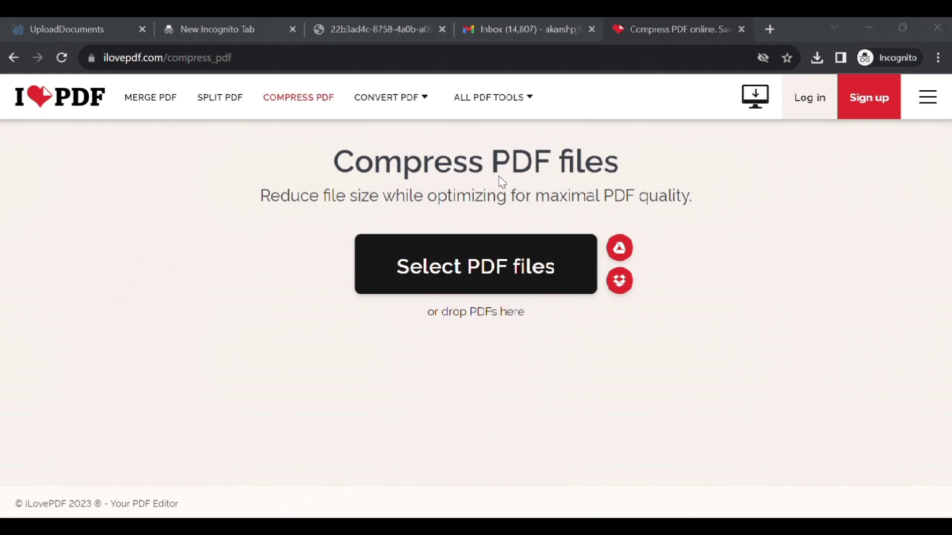
key("Return")
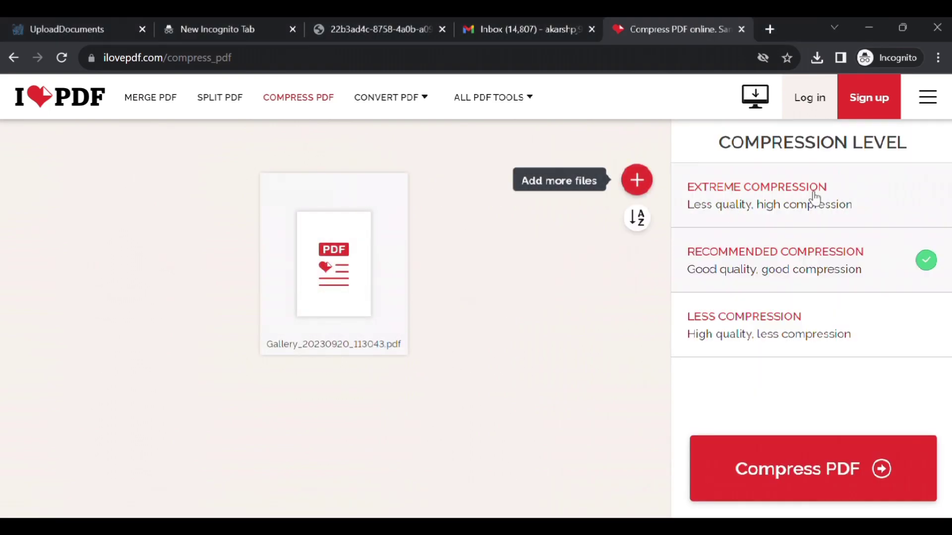
left_click(834, 319)
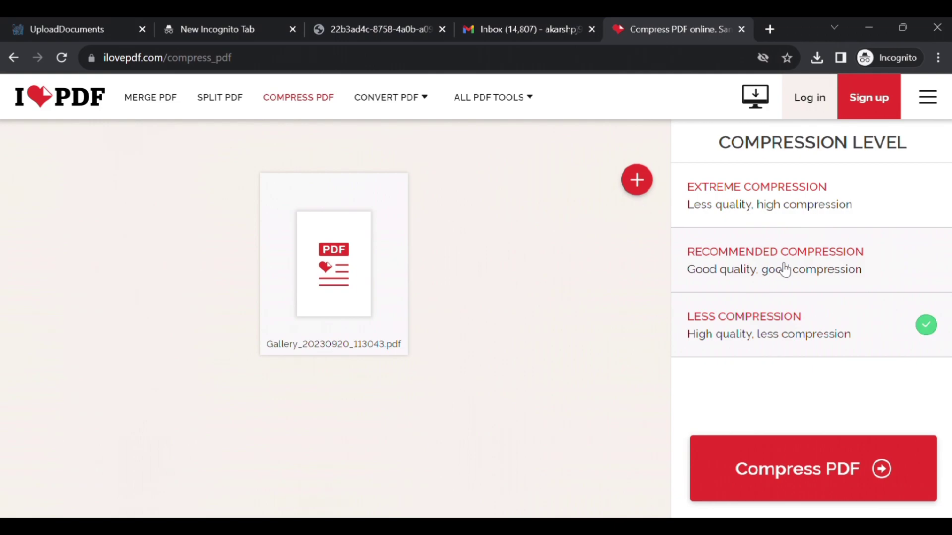
left_click(784, 270)
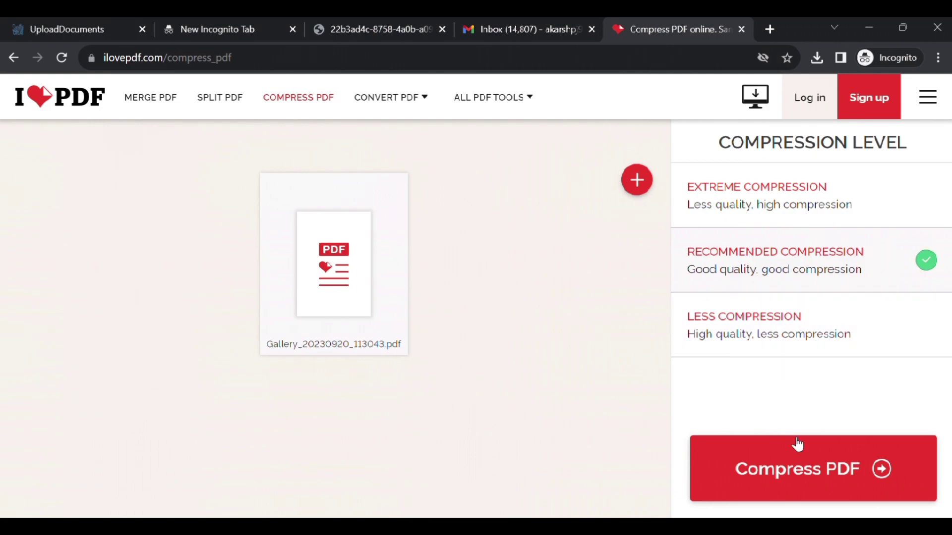
left_click(811, 471)
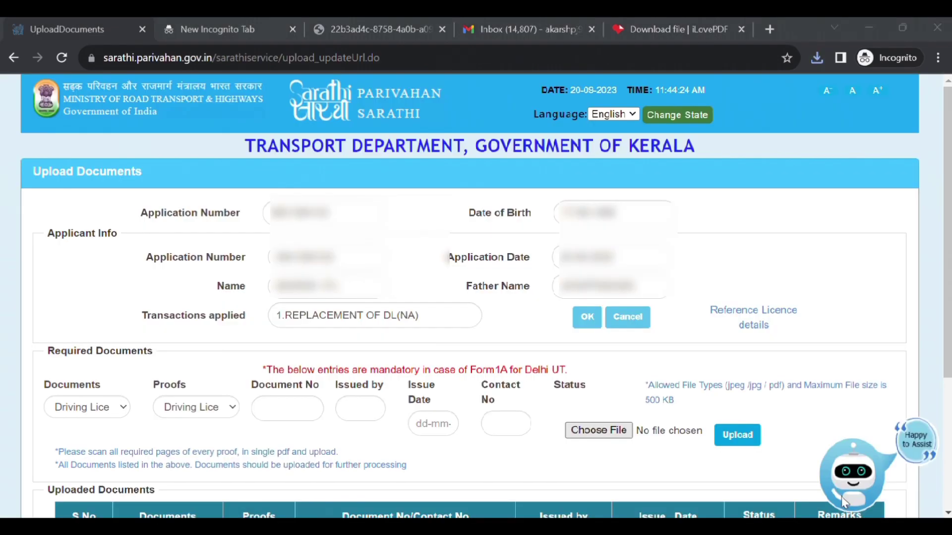
left_click(844, 502)
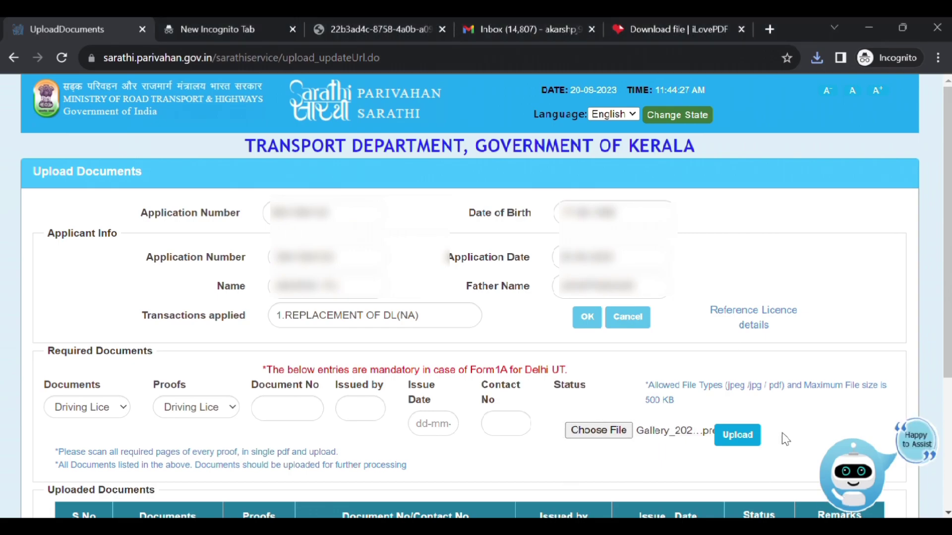
Step: Upload, view and confirm the compressed Driving Licence proof until it's saved, then continue
left_click(746, 435)
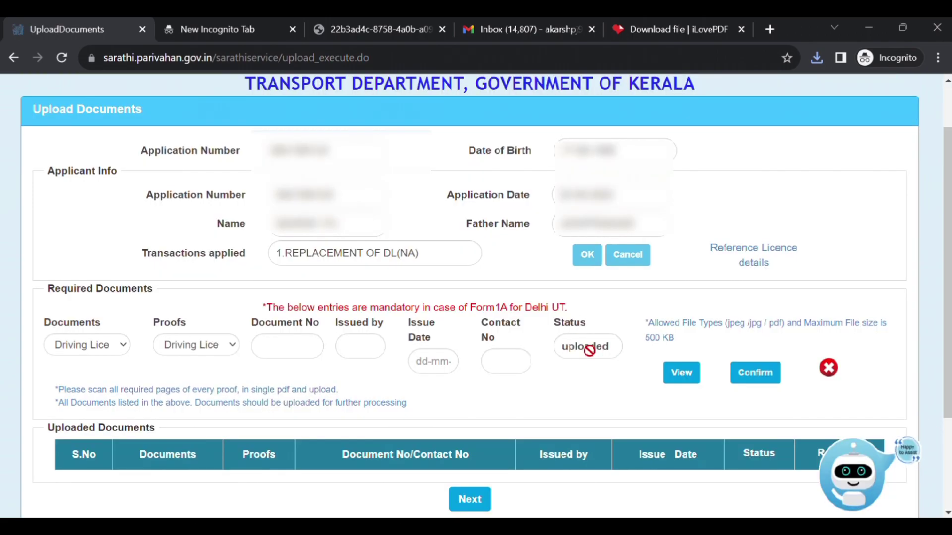
left_click(682, 374)
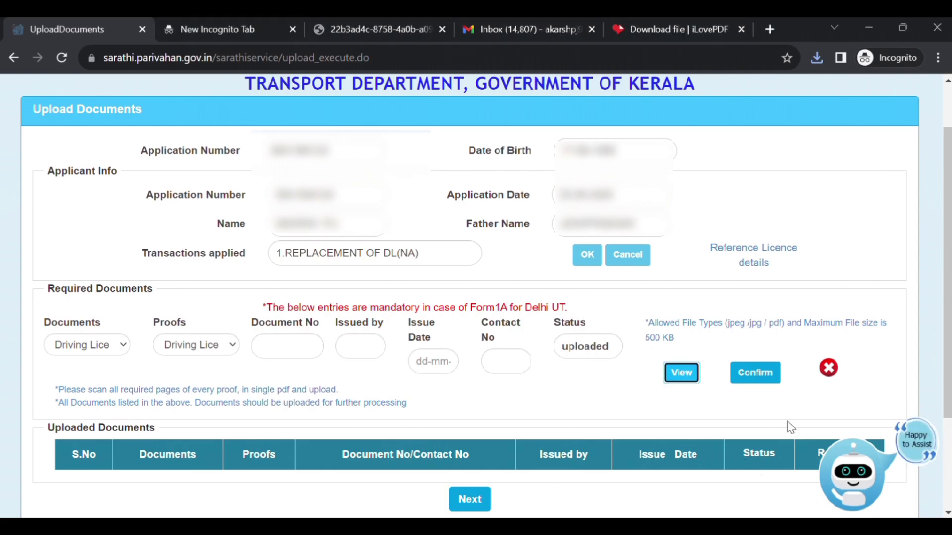
left_click(755, 374)
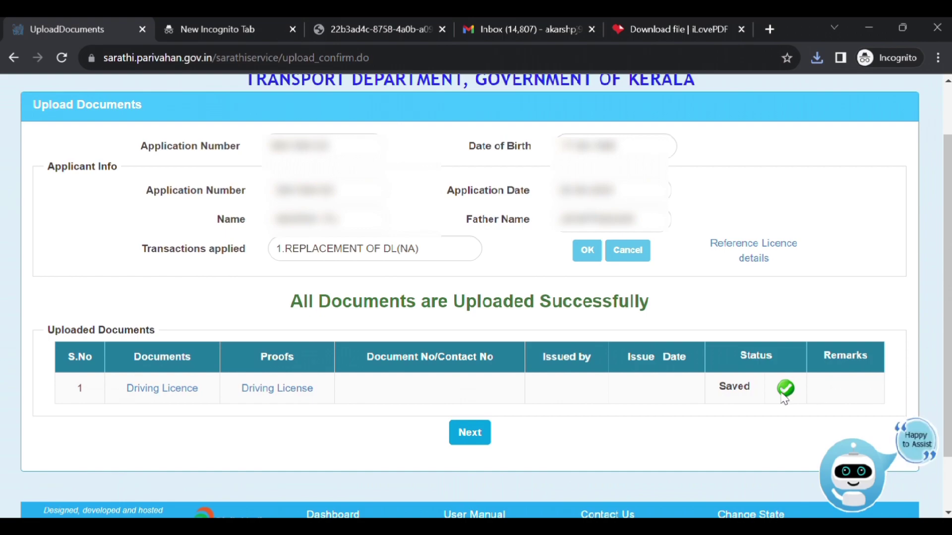
left_click(483, 437)
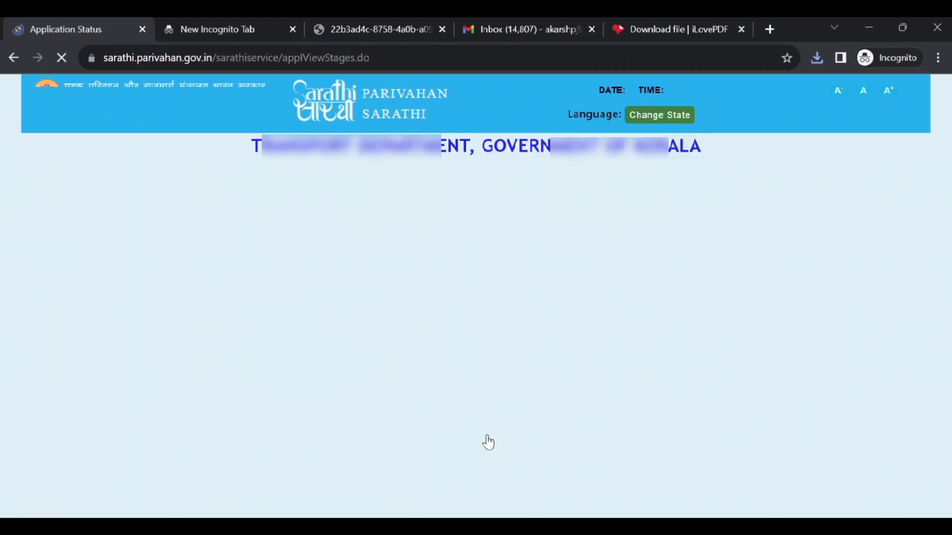
Step: Enter the displayed captcha and submit to view the application status
left_click(384, 297)
type("sZiy")
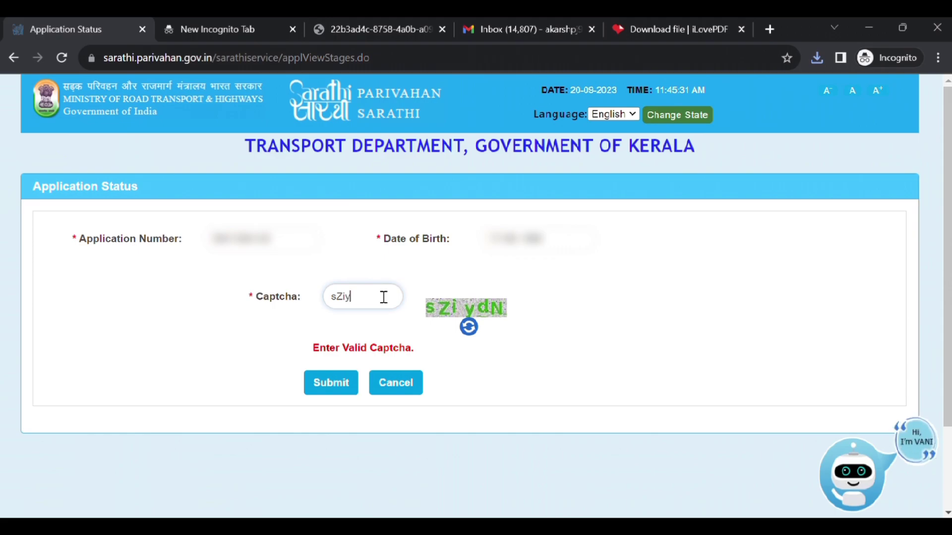
type("dN")
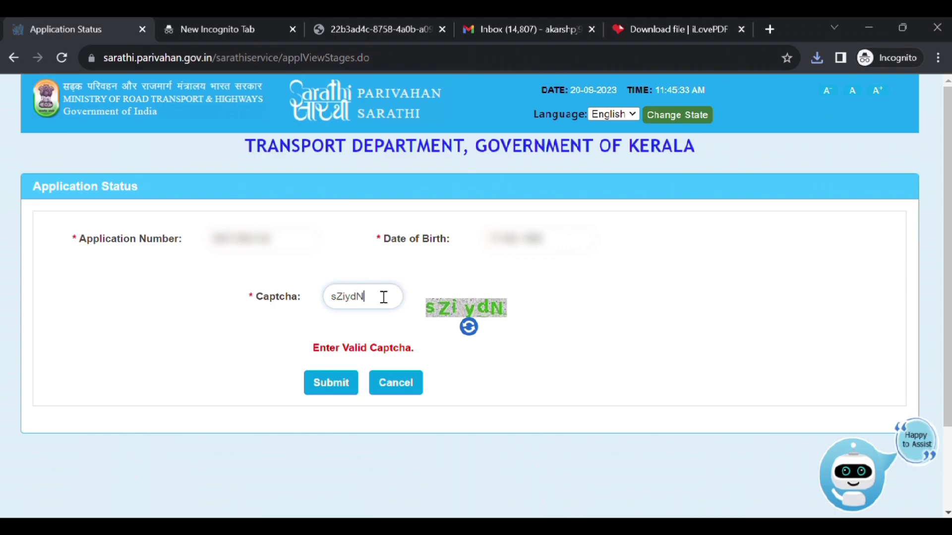
left_click(329, 382)
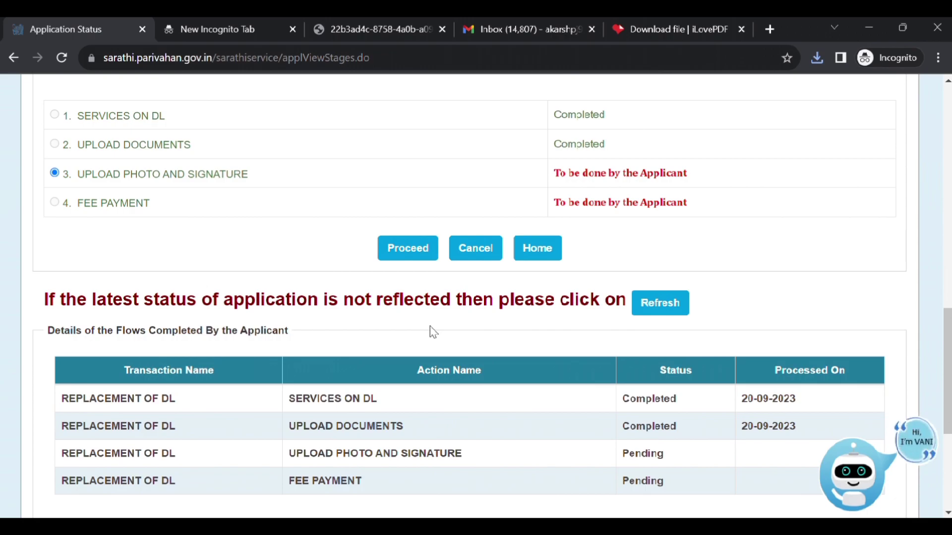
Step: Proceed with the Upload Photo and Signature stage from Stage(s) to be Completed
scroll(429, 332, "down", 1)
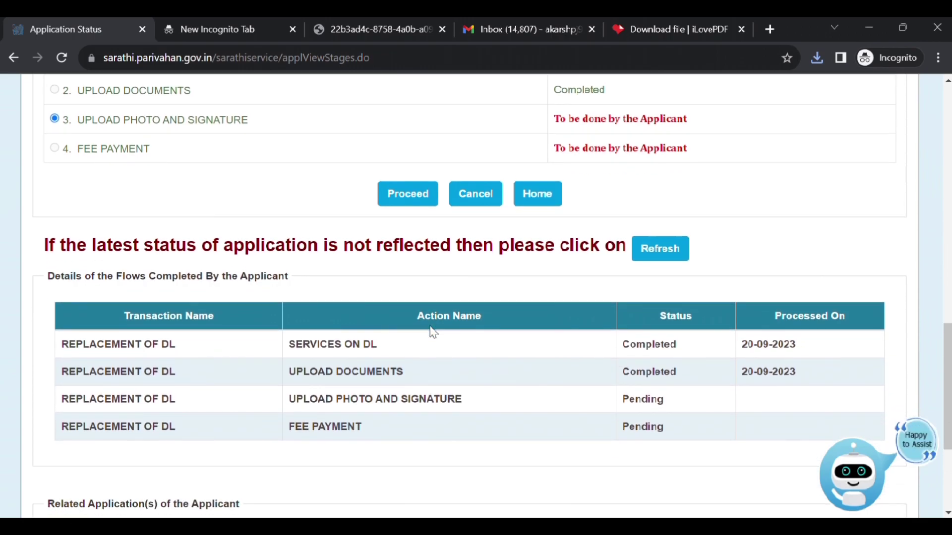
scroll(430, 329, "down", 1)
scroll(430, 332, "down", 1)
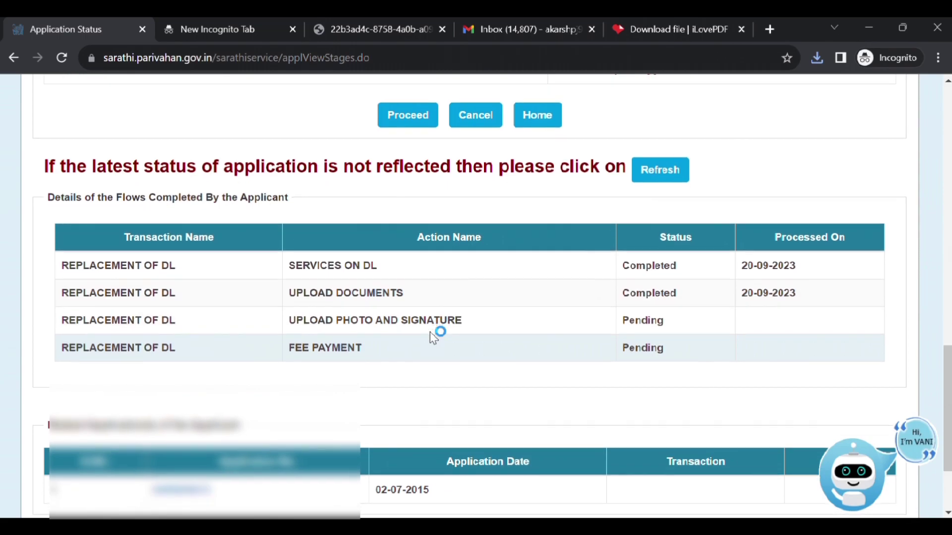
scroll(418, 255, "down", 2)
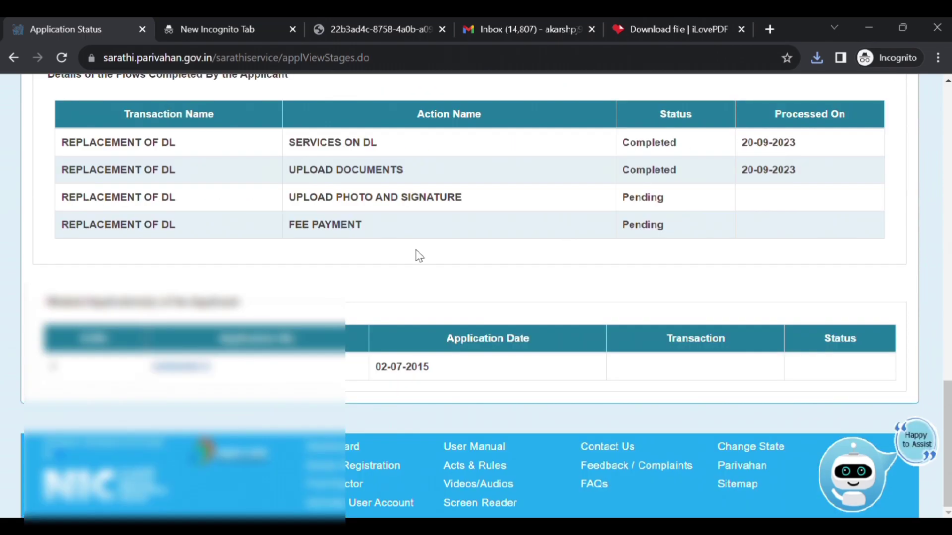
scroll(420, 256, "up", 5)
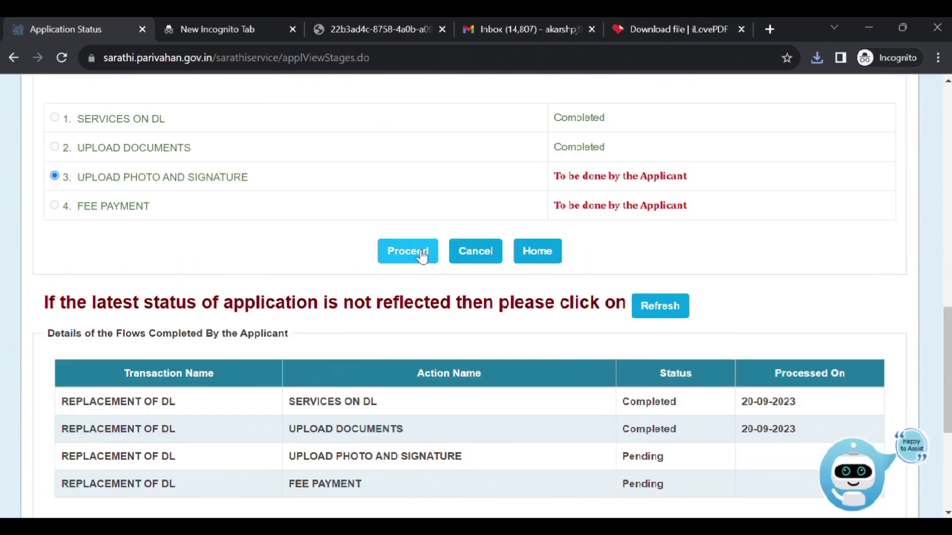
left_click(422, 254)
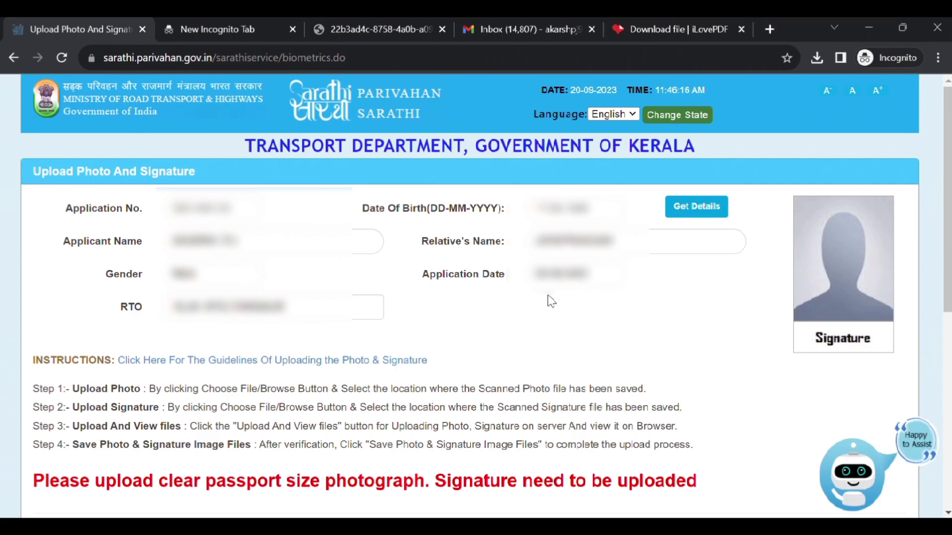
scroll(551, 301, "down", 5)
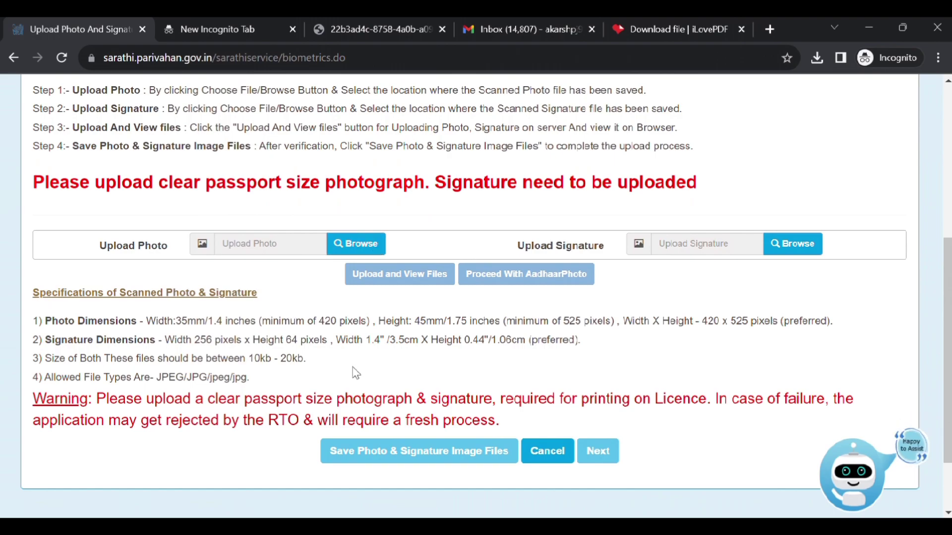
scroll(357, 373, "down", 1)
scroll(360, 375, "down", 1)
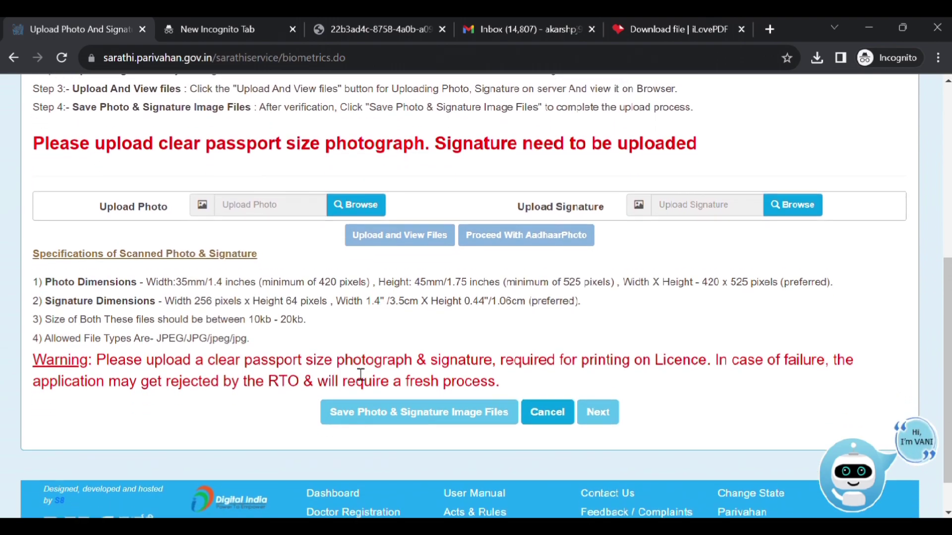
scroll(360, 374, "up", 1)
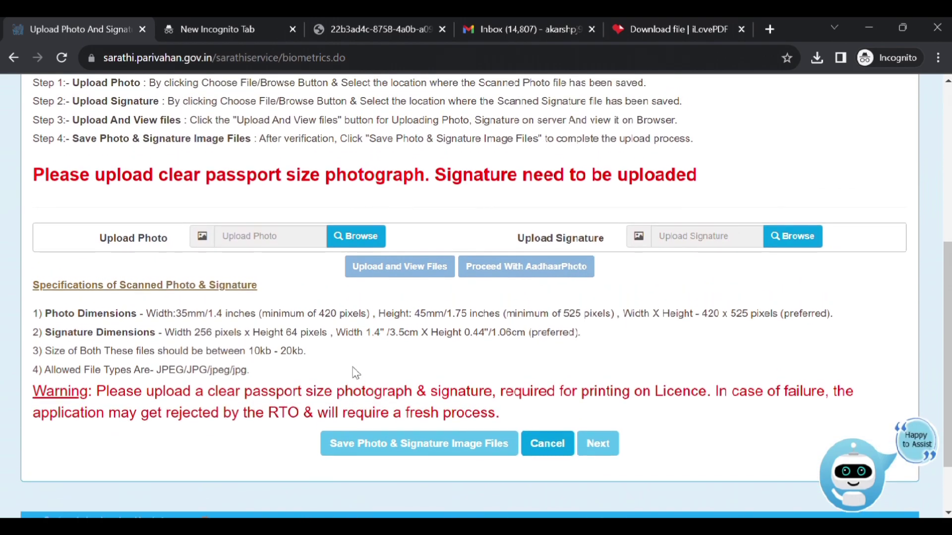
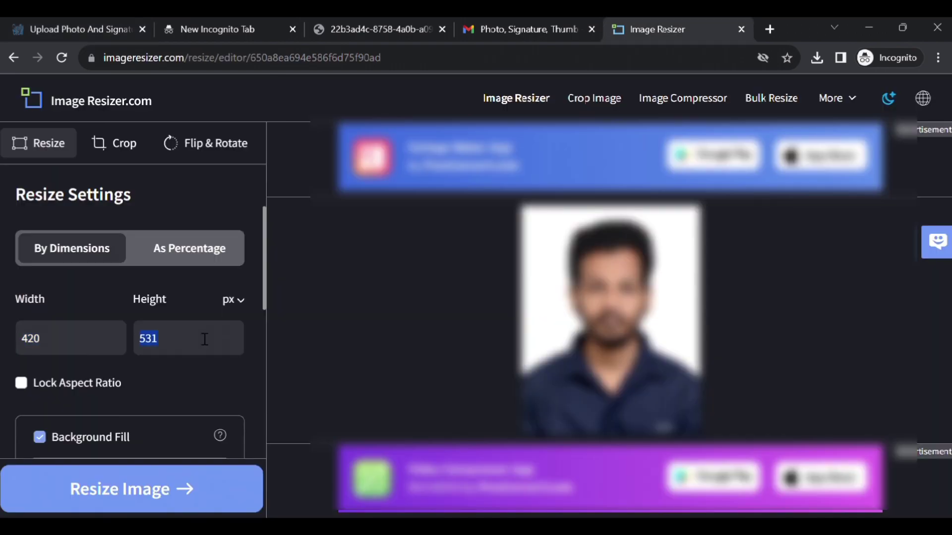
Step: Set the photo height to 525 px and fill the background with white
type("525")
scroll(122, 391, "down", 1)
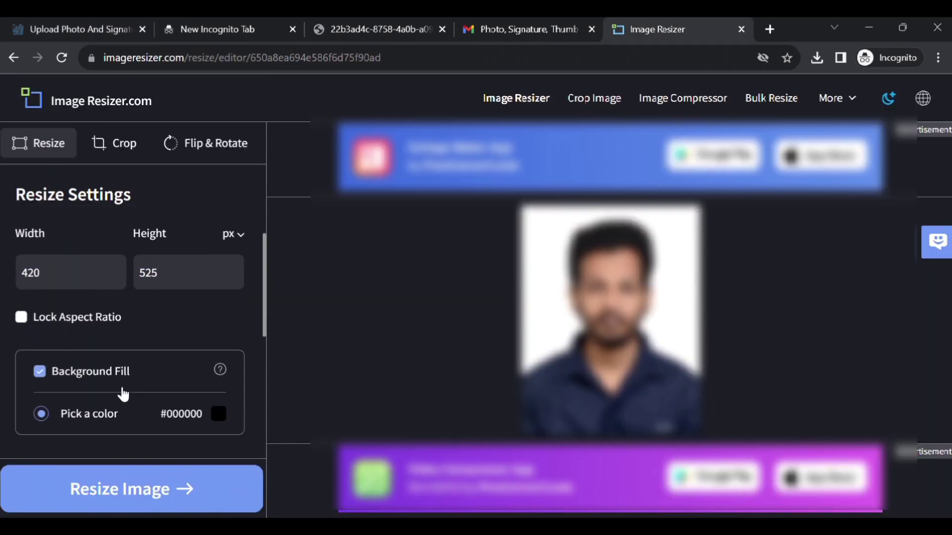
scroll(123, 394, "down", 2)
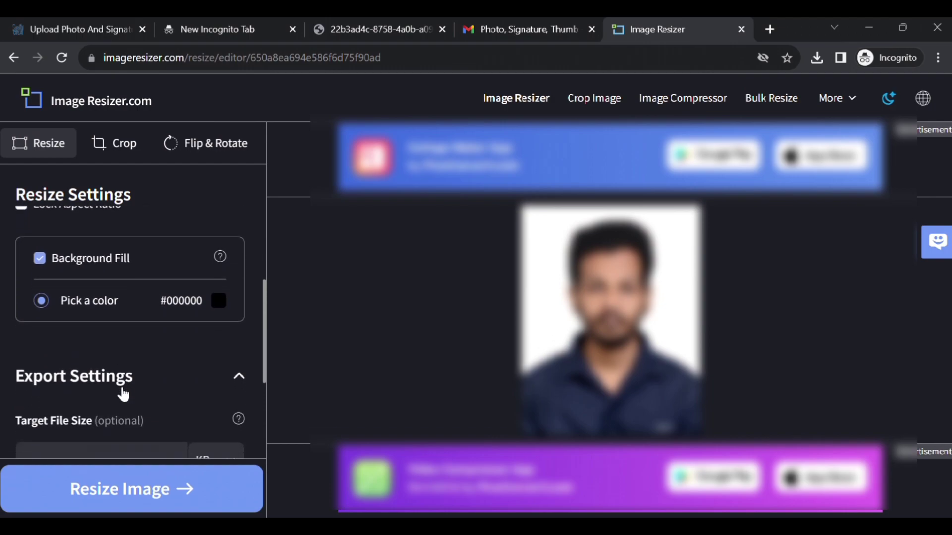
scroll(121, 394, "down", 1)
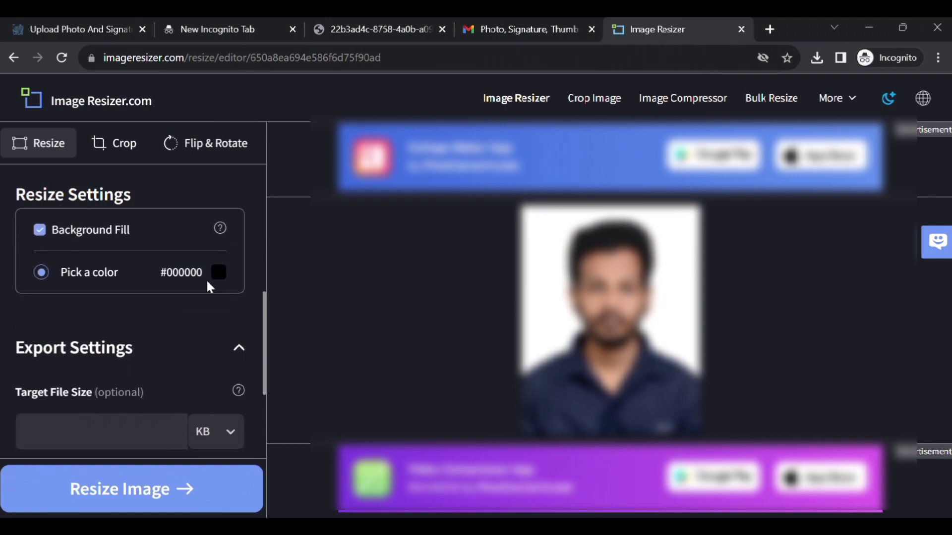
left_click(227, 276)
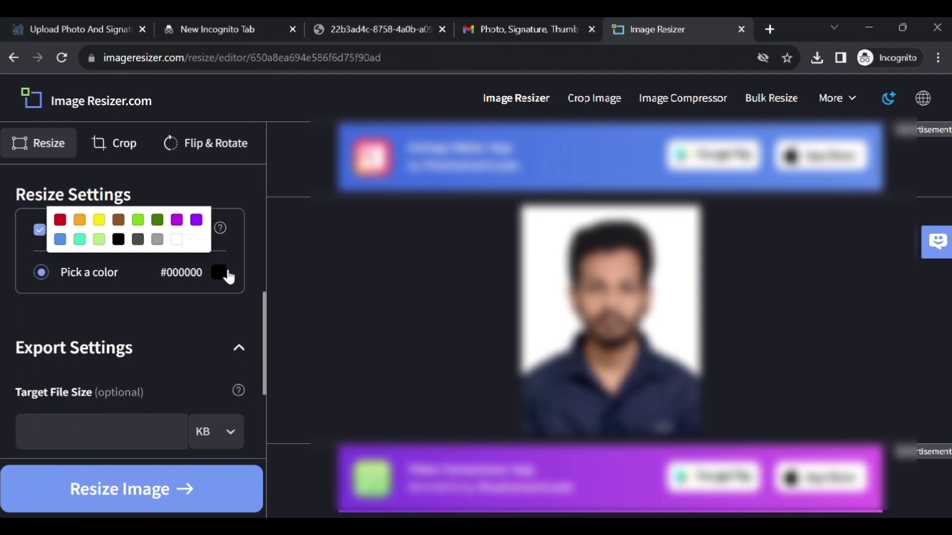
left_click(183, 241)
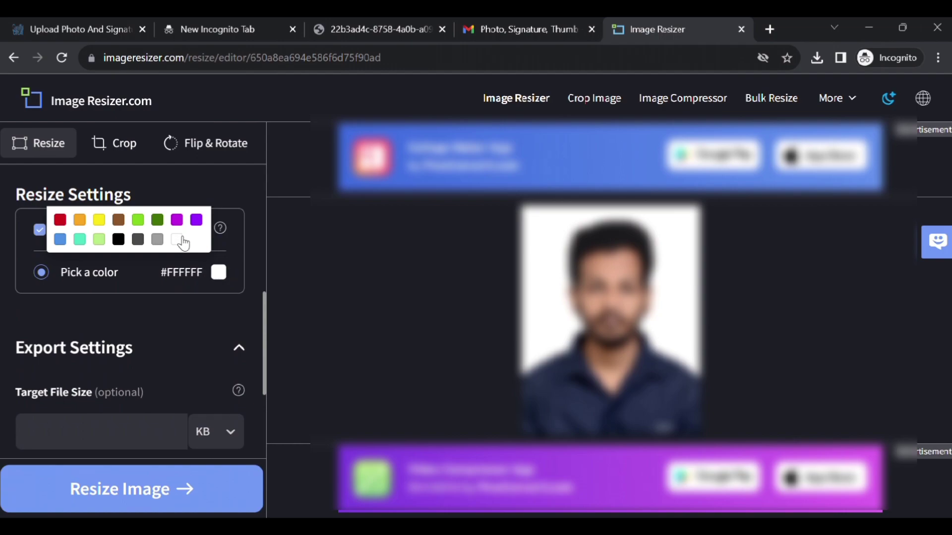
left_click(193, 325)
Step: Set a 15 KB target file size and keep the original image format
left_click(239, 375)
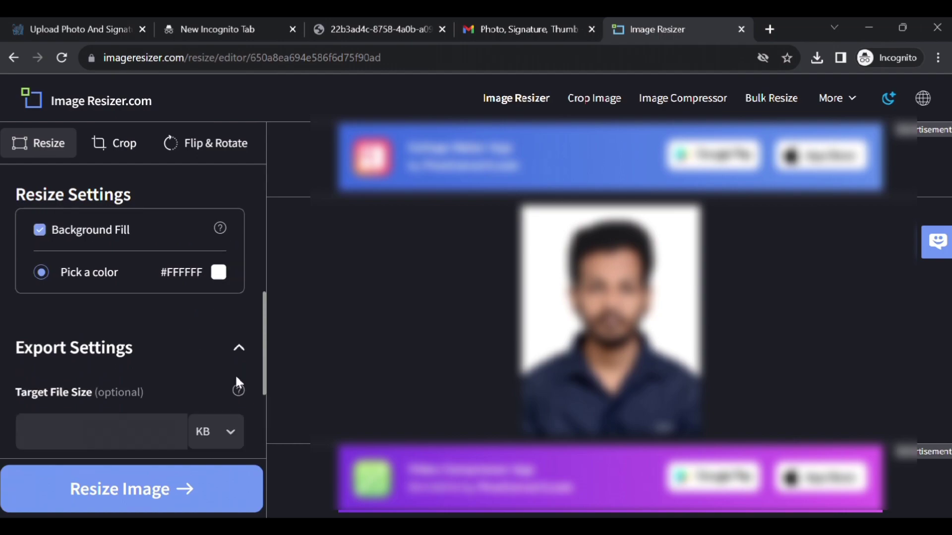
scroll(239, 380, "down", 3)
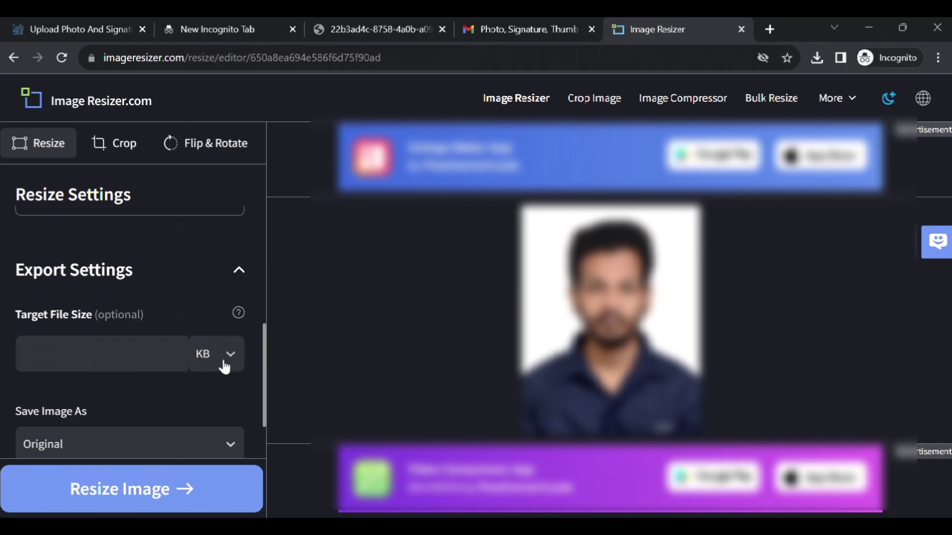
left_click(99, 29)
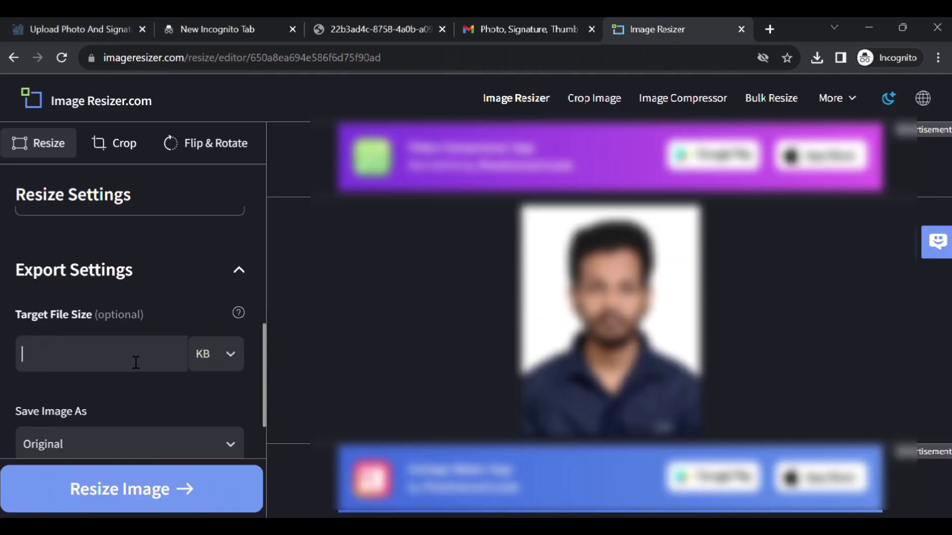
type("15")
scroll(183, 406, "down", 2)
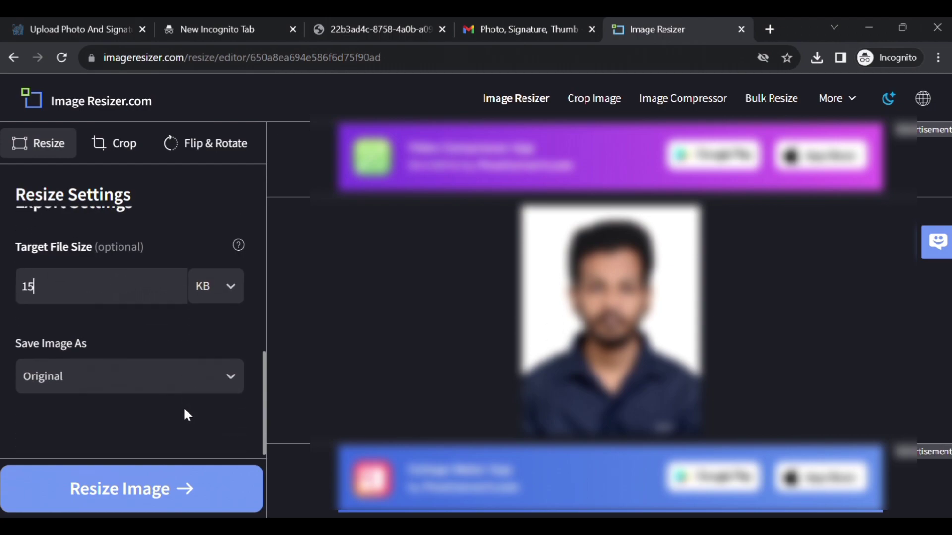
left_click(223, 382)
scroll(229, 380, "down", 1)
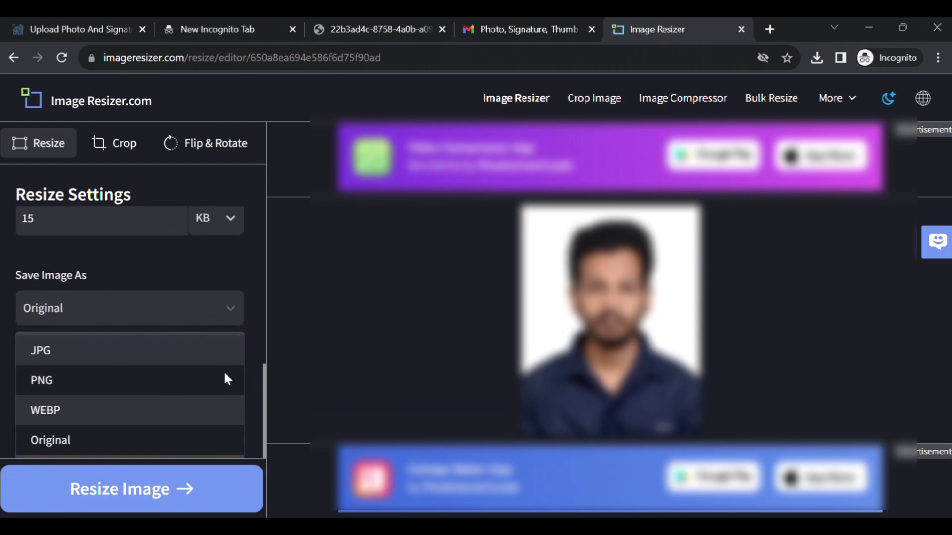
left_click(240, 314)
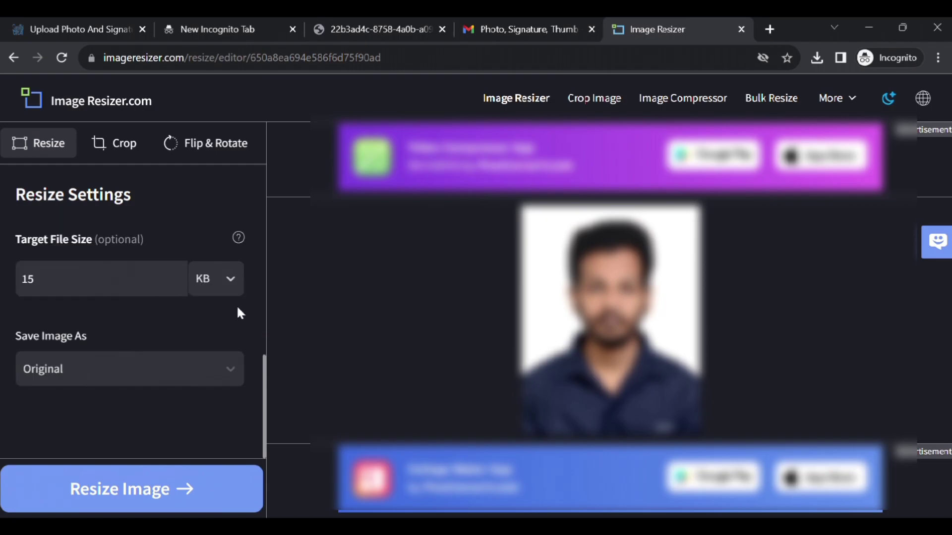
Step: Resize the photo to 420 × 525 px and download the 14.26 KB result
left_click(188, 491)
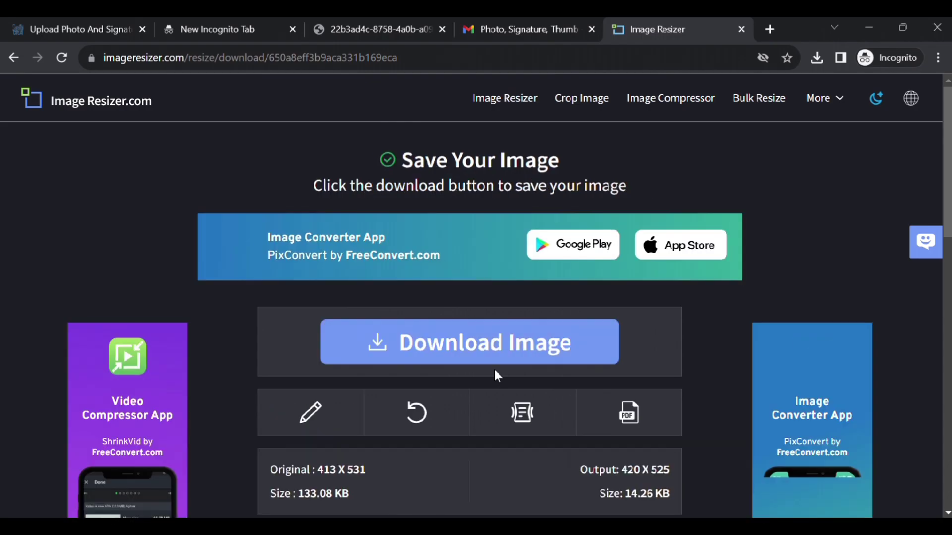
scroll(565, 395, "down", 2)
scroll(570, 397, "down", 1)
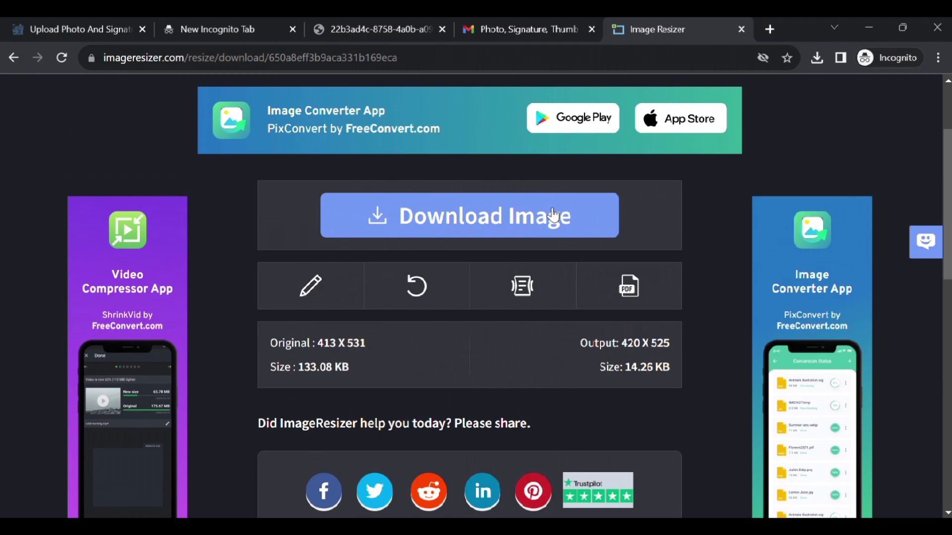
key("ctrl+1")
left_click(361, 244)
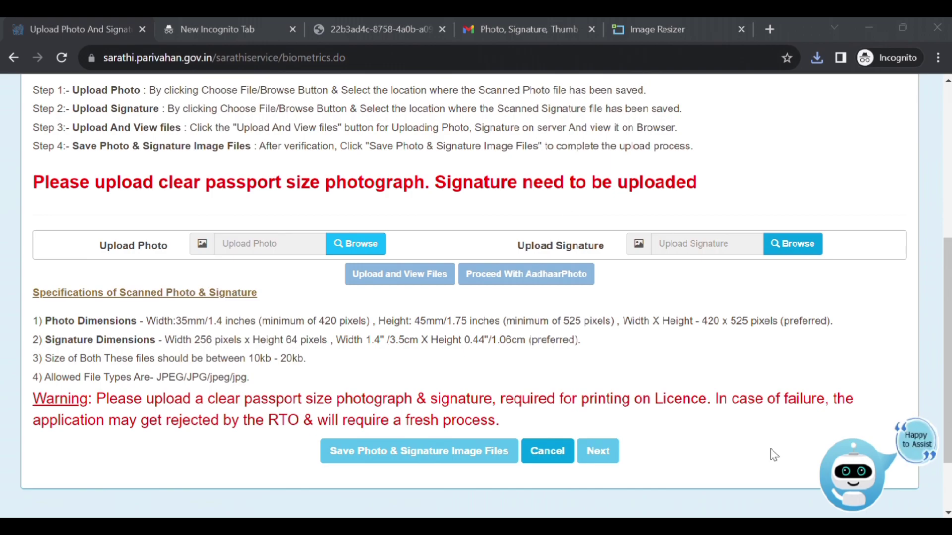
Step: Attach the resized passport photo and note the 256-pixel signature width requirement
key("Return")
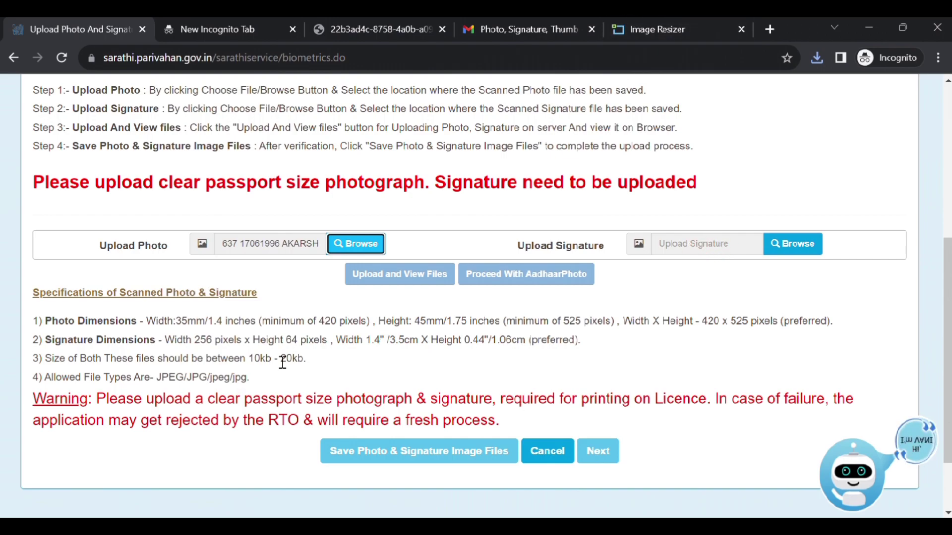
left_click(203, 345)
left_click_drag(203, 344, 249, 345)
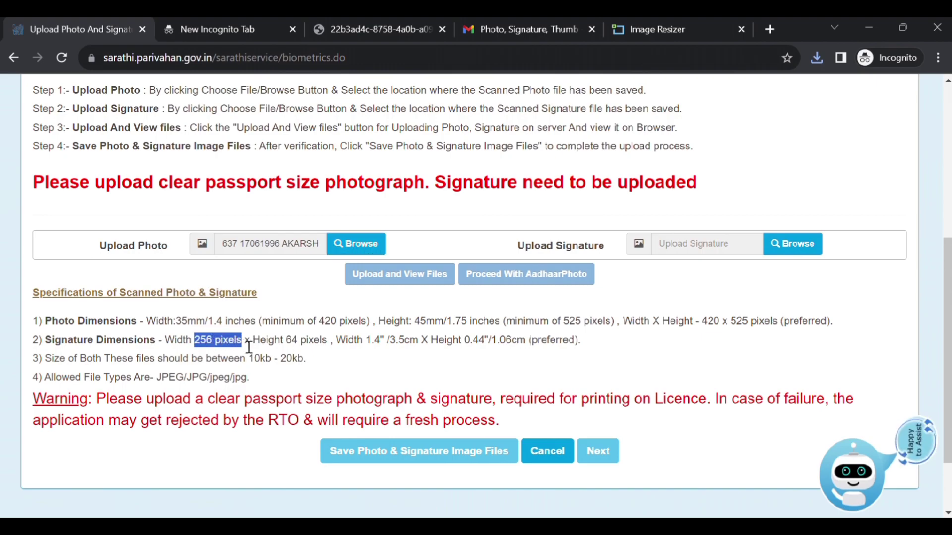
left_click(249, 346)
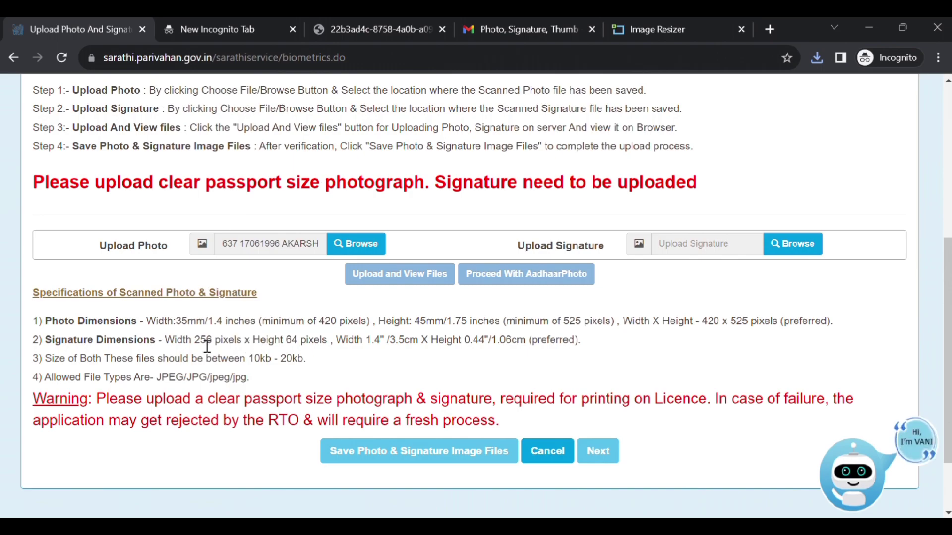
Step: Attach new.jpg as the signature and upload both files for preview
scroll(208, 346, "down", 2)
left_click(789, 164)
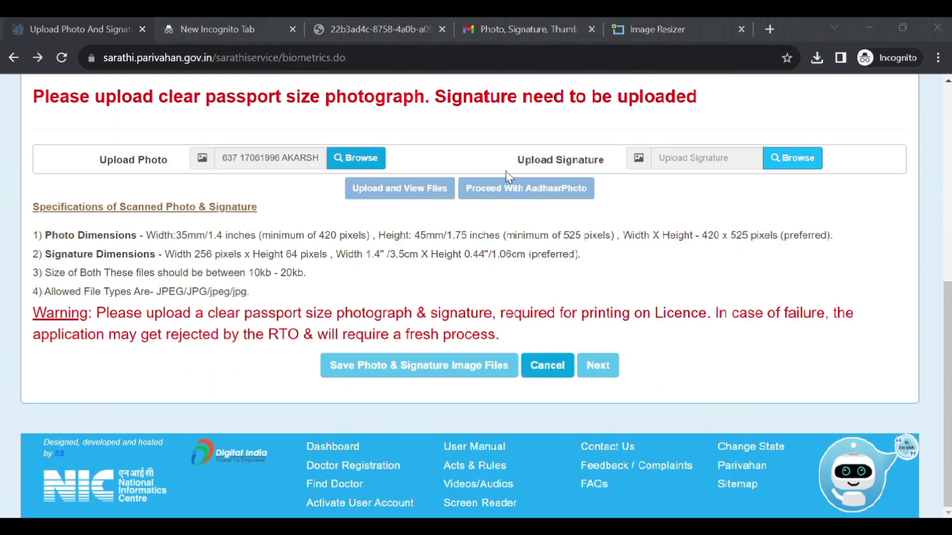
left_click(829, 494)
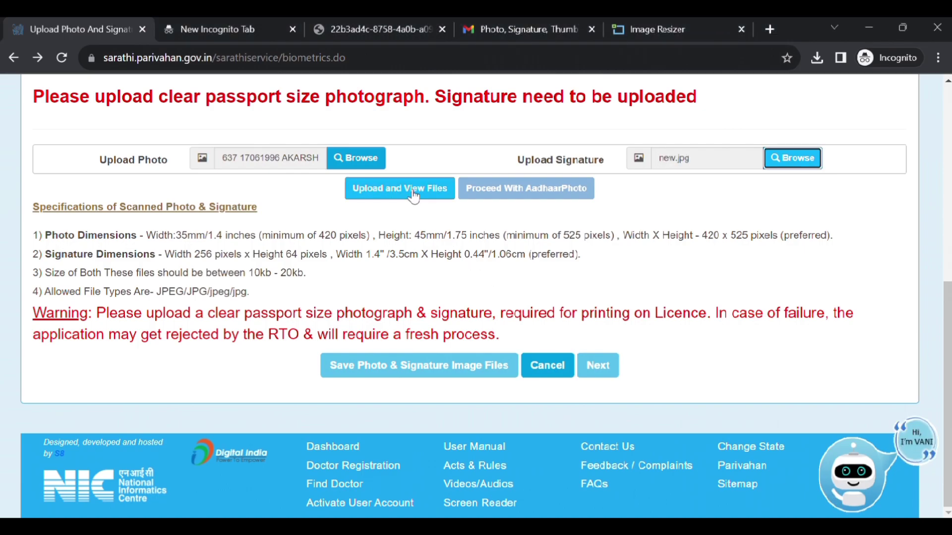
left_click(414, 197)
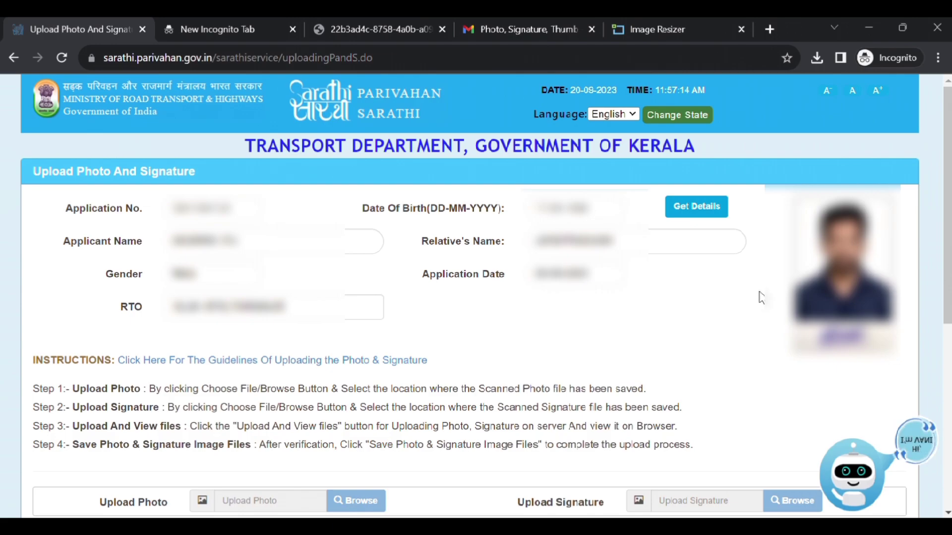
Step: Save the photo and signature files, confirm the photo, and continue to Application Status
scroll(758, 298, "down", 6)
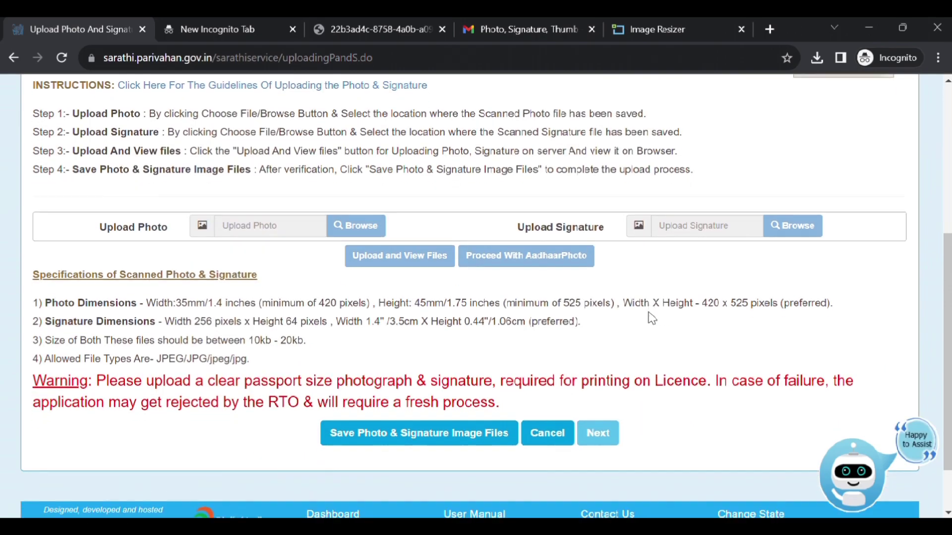
scroll(652, 318, "down", 1)
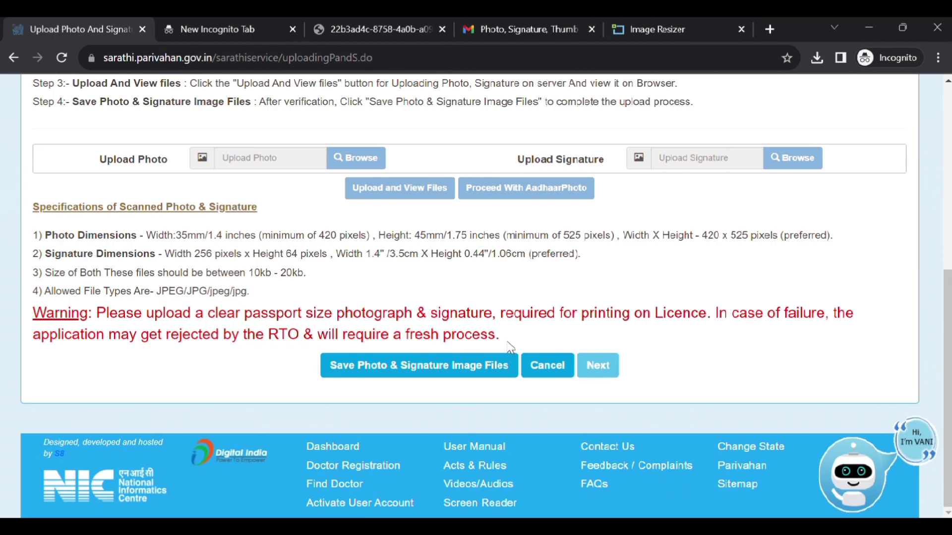
left_click(475, 370)
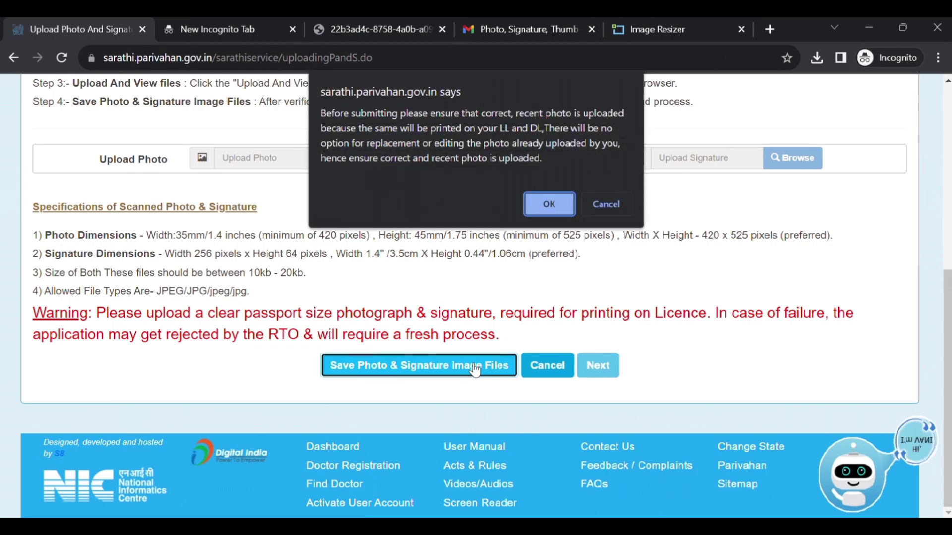
left_click(553, 201)
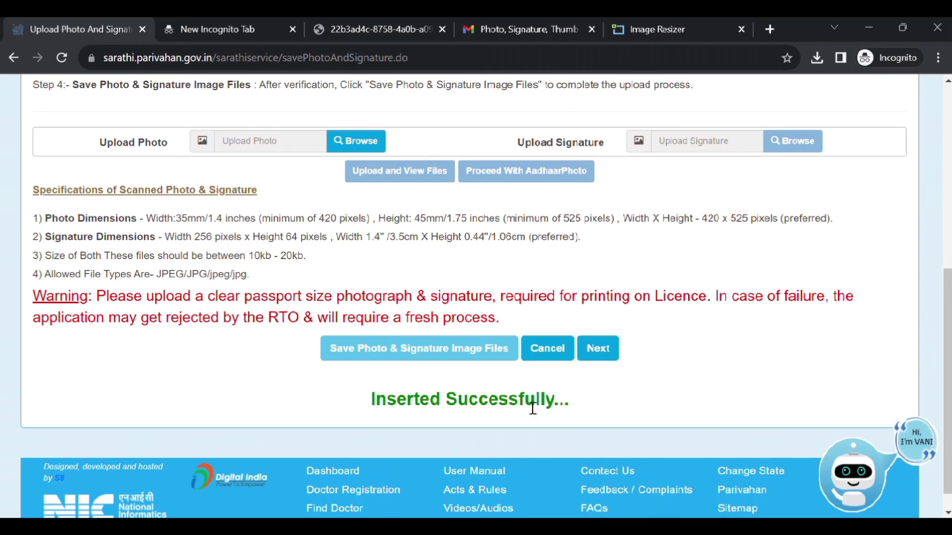
left_click(597, 349)
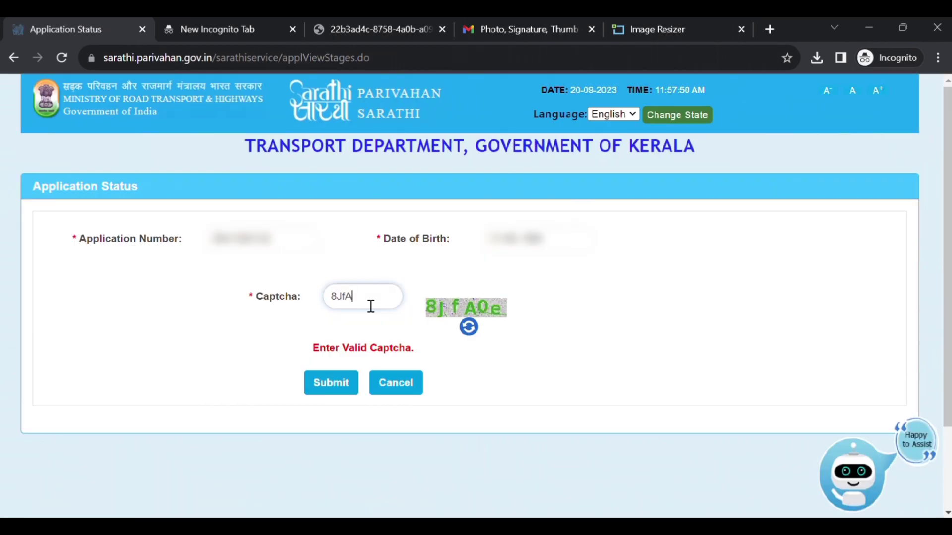
Step: Correct the captcha entry and submit the application status lookup
type("o")
key("BackSpace")
type("O")
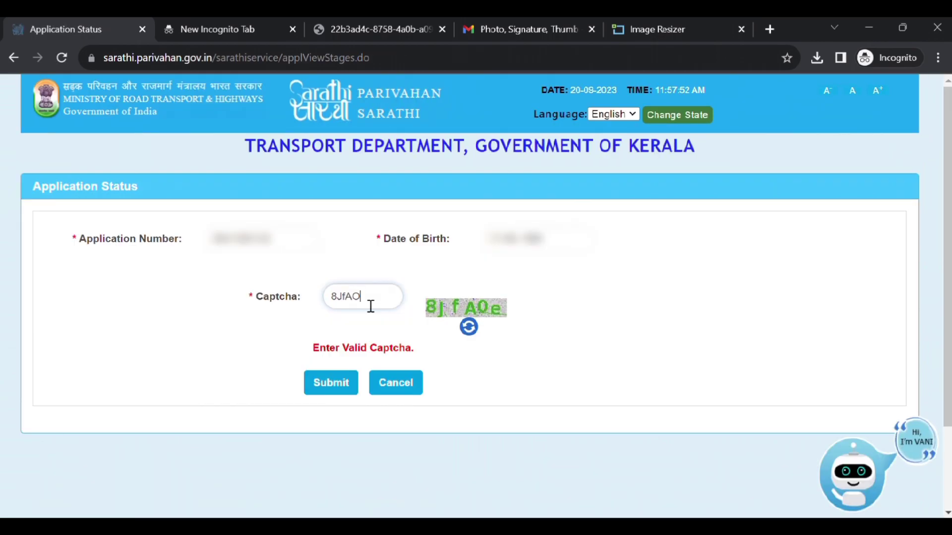
key("BackSpace")
type("0")
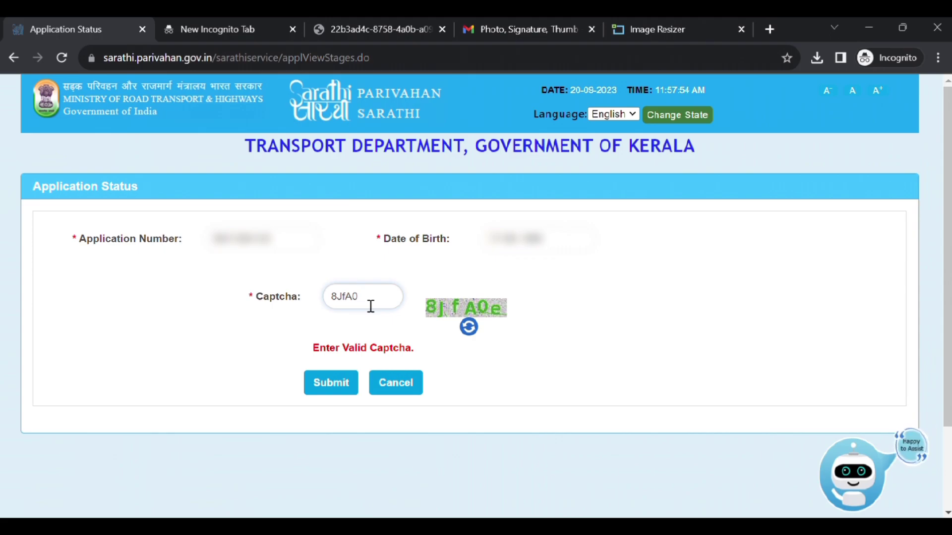
type("e")
left_click(350, 384)
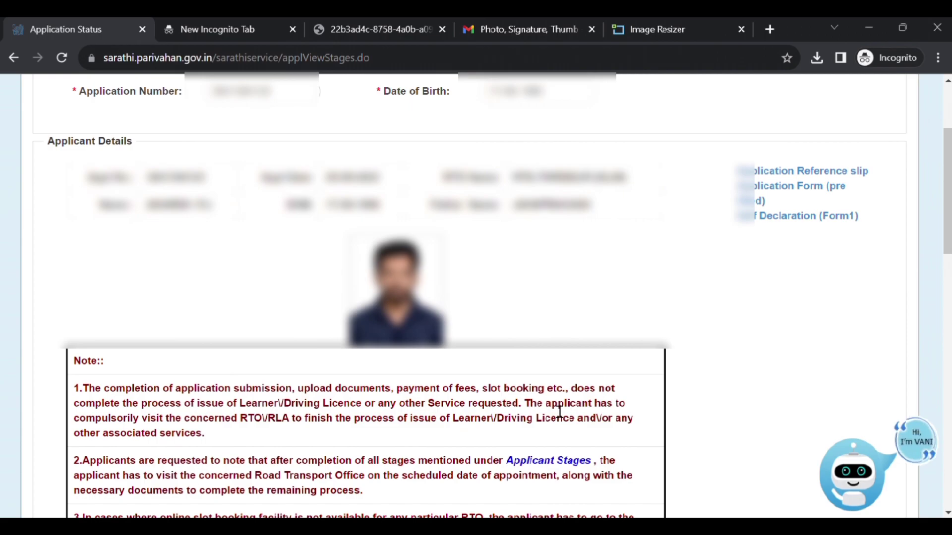
Step: Proceed with the pending 4. FEE PAYMENT stage to the Application Fee page
scroll(559, 411, "down", 12)
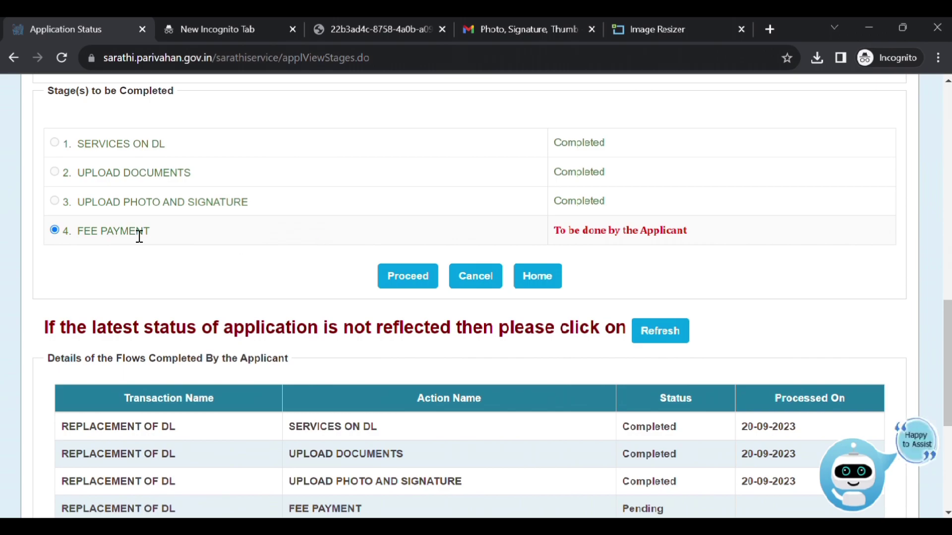
scroll(424, 365, "down", 1)
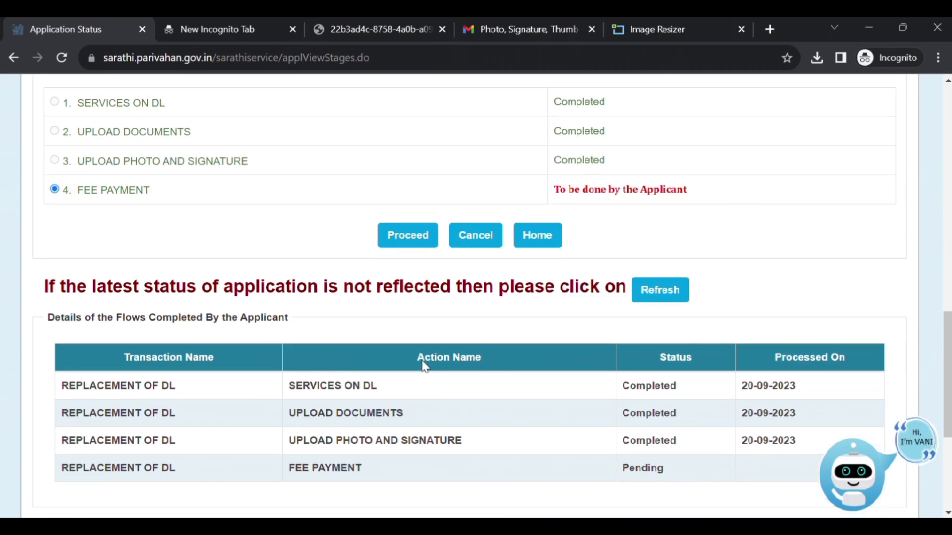
scroll(425, 365, "down", 2)
scroll(471, 367, "up", 4)
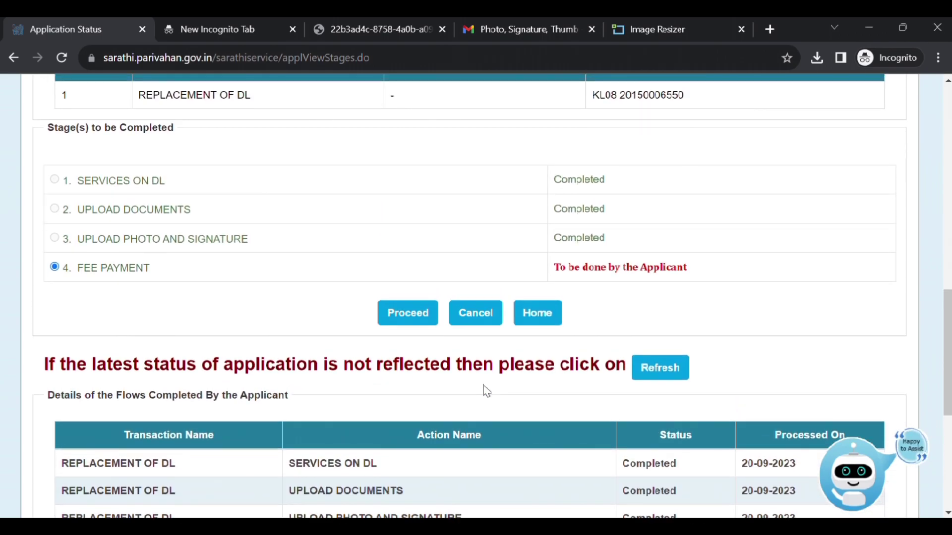
left_click(414, 312)
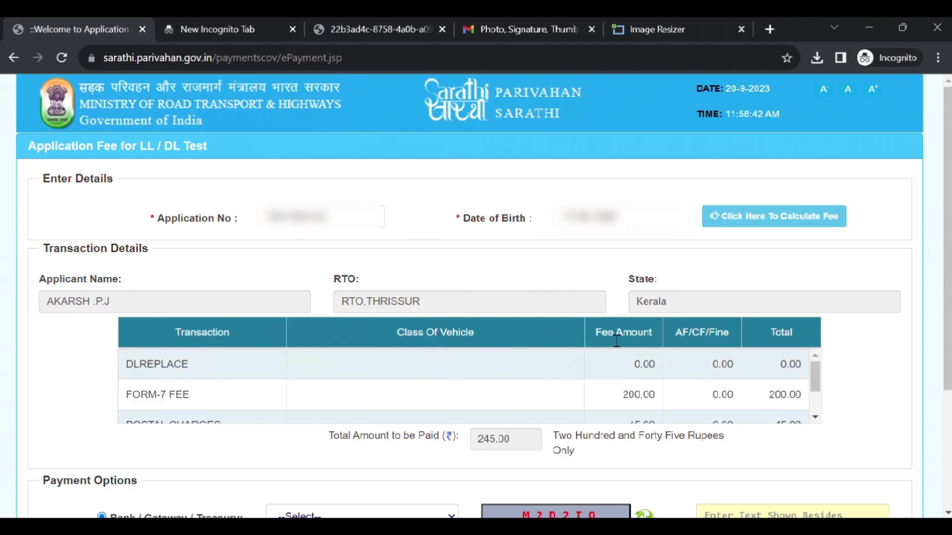
Step: Choose KERALA New e-TREASURY as the payment gateway for the ₹245 fee
scroll(502, 376, "down", 1)
scroll(501, 376, "down", 1)
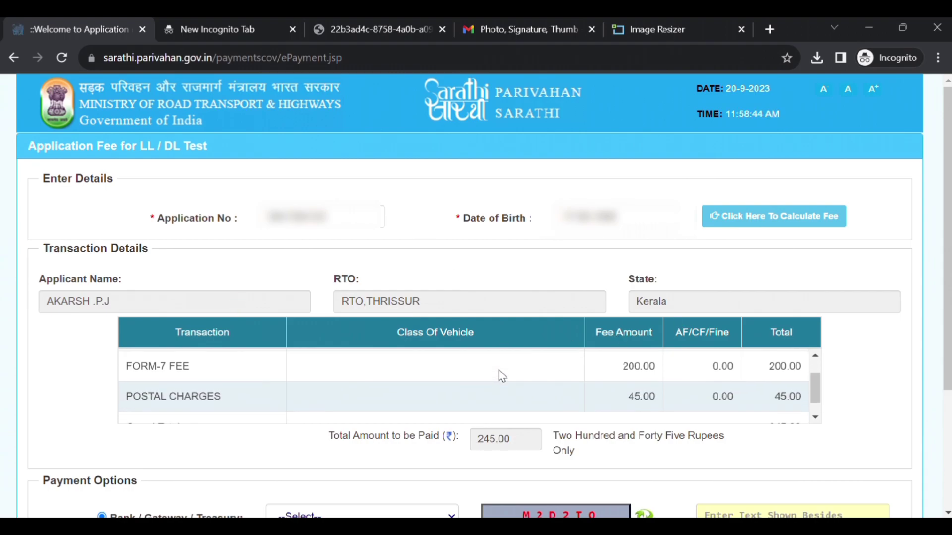
scroll(501, 376, "down", 1)
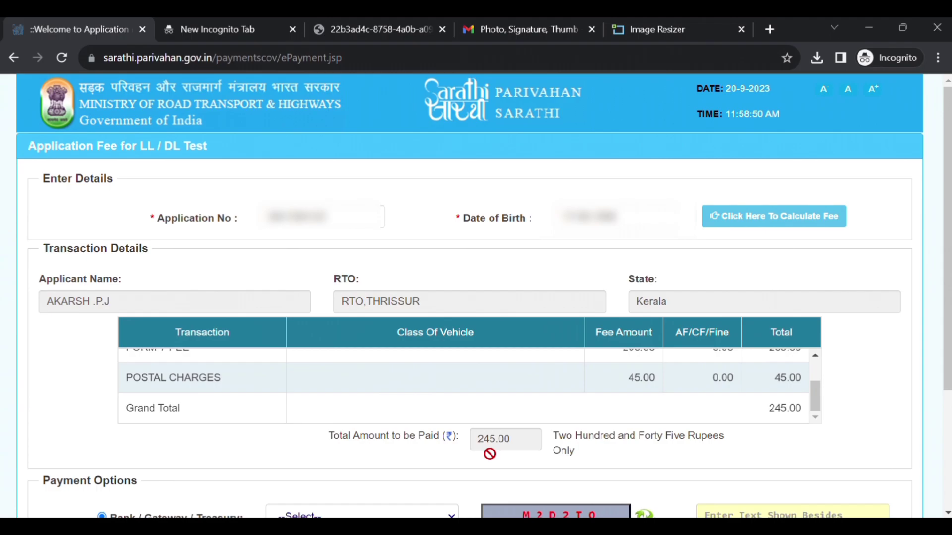
scroll(336, 356, "down", 3)
left_click(336, 356)
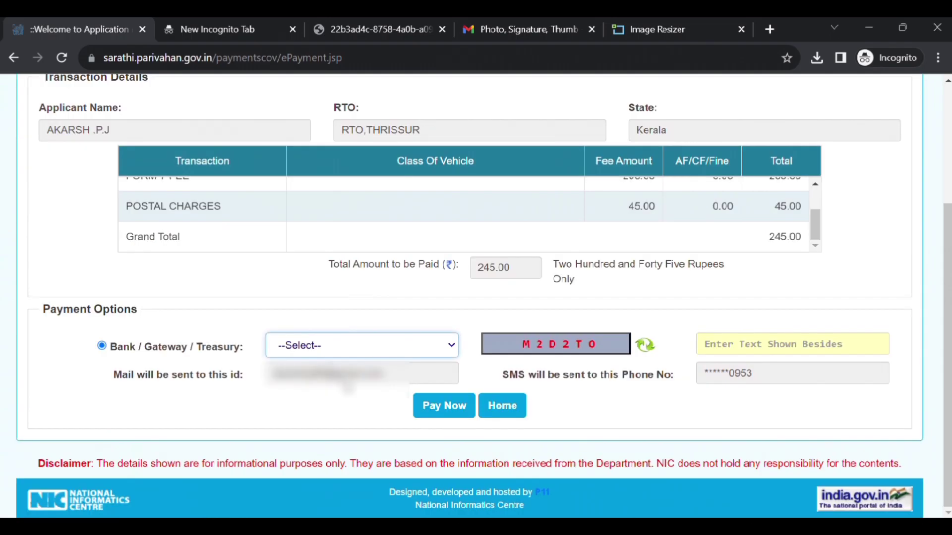
left_click(351, 386)
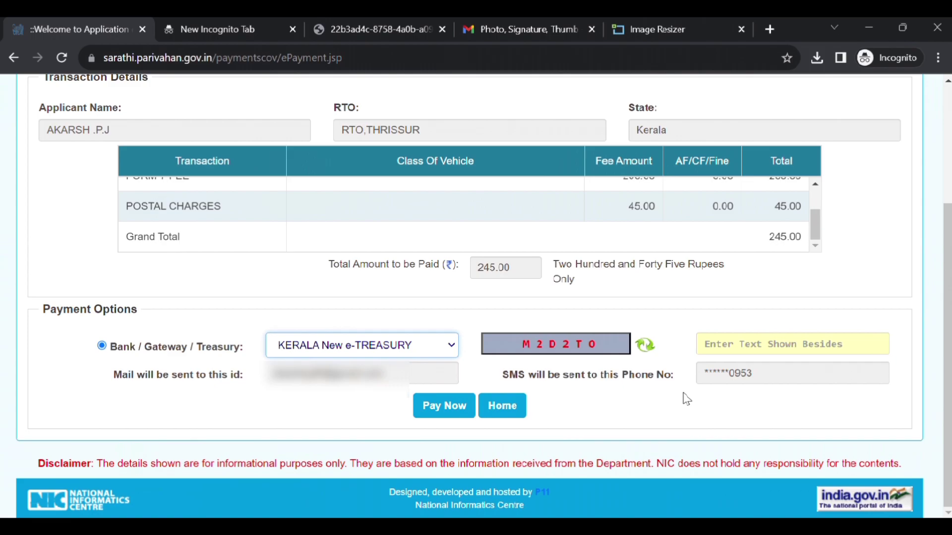
Step: Enter the payment captcha, pay now, accept the terms, and proceed for payment
left_click(747, 343)
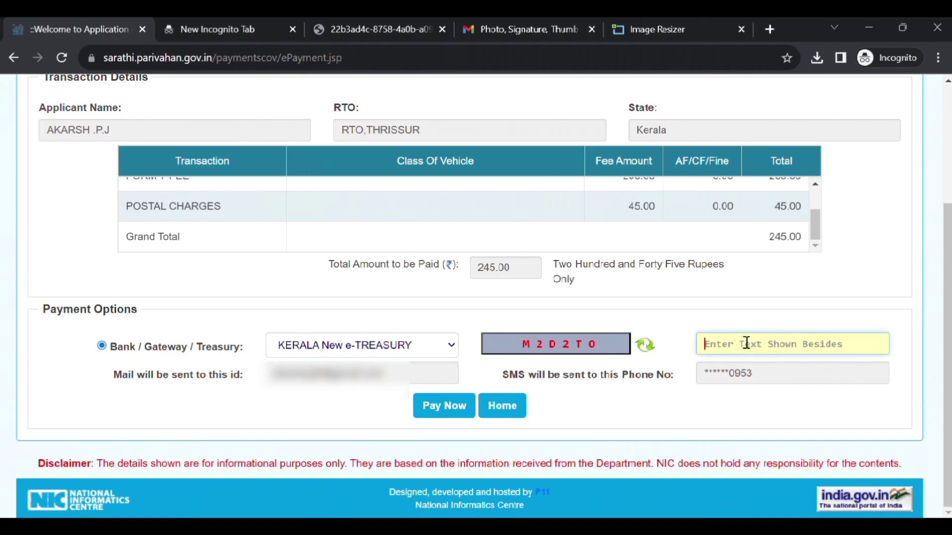
type("M2D2TO")
left_click(447, 406)
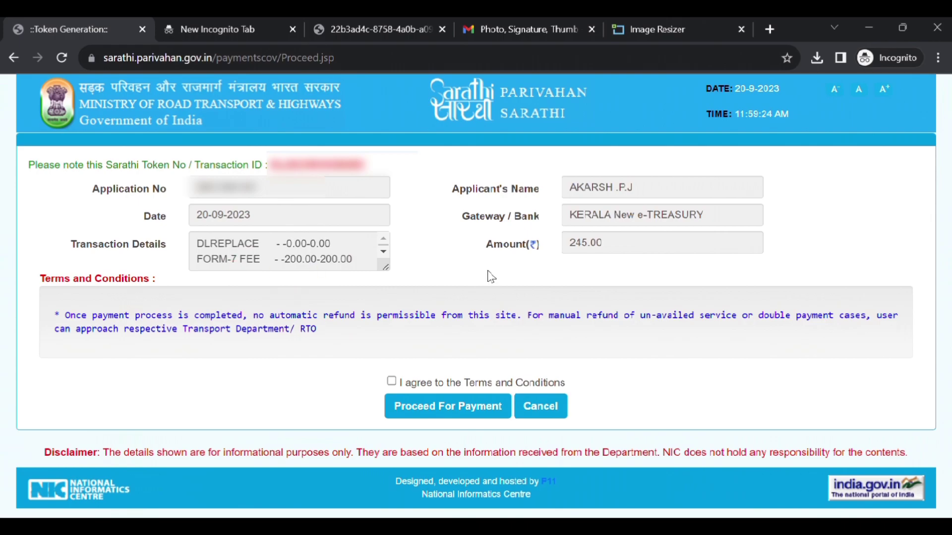
left_click(392, 381)
left_click(451, 407)
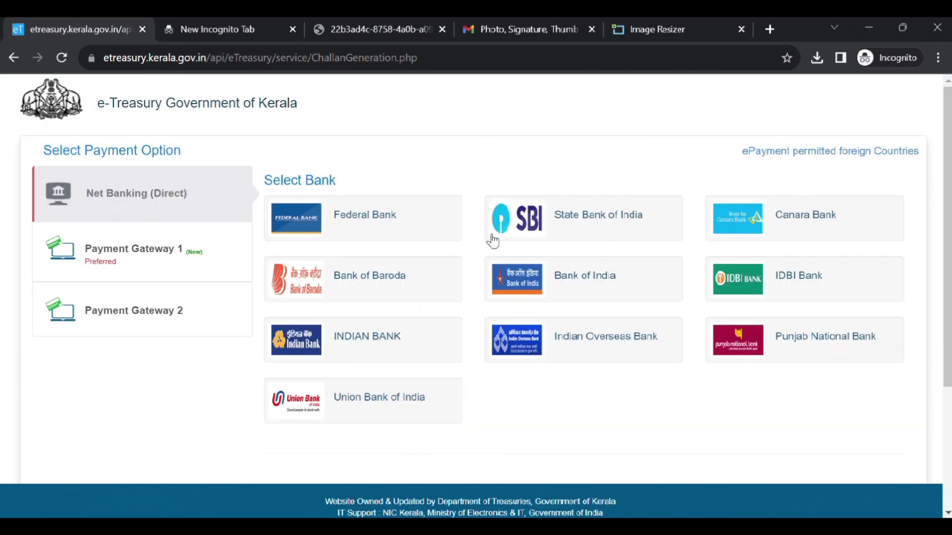
Step: Try Payment Gateway 1, then return to the Net Banking (Direct) bank list
left_click(193, 255)
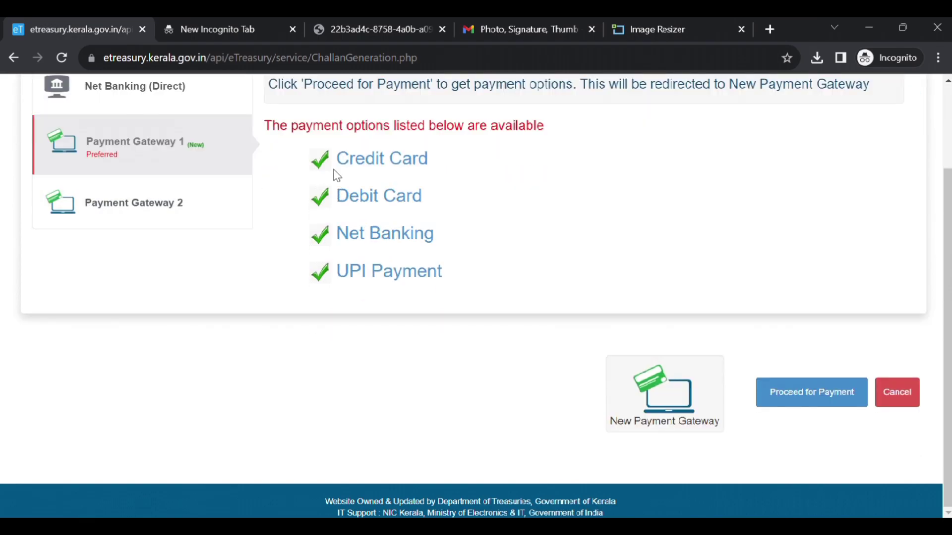
left_click(804, 408)
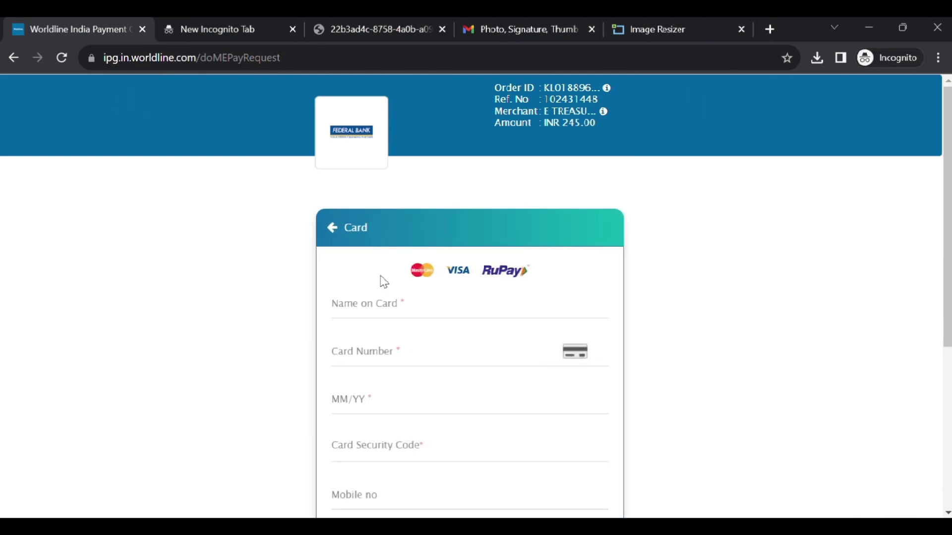
scroll(401, 296, "down", 3)
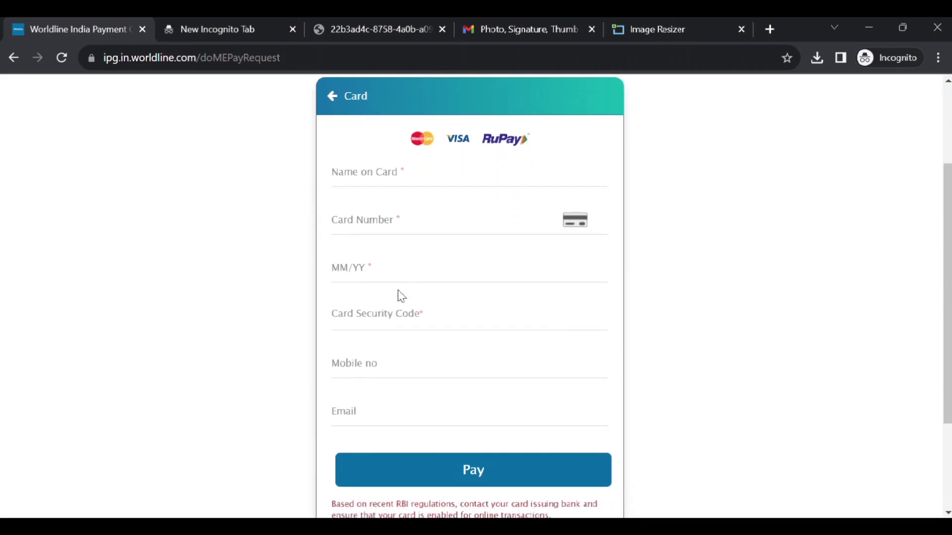
left_click(448, 185)
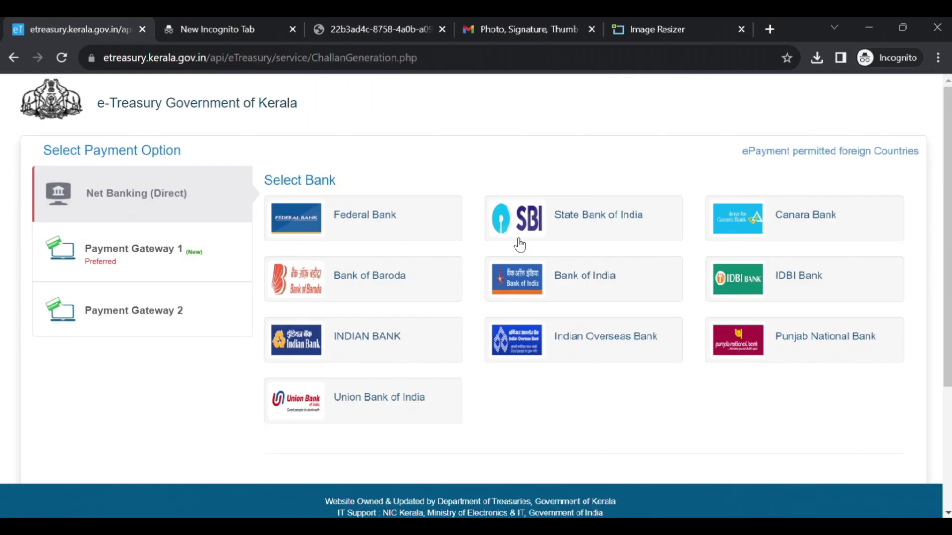
Step: Pick State Bank of India, sign in to net banking, and confirm the ₹245 payment
left_click(569, 229)
scroll(569, 232, "down", 1)
scroll(565, 231, "down", 3)
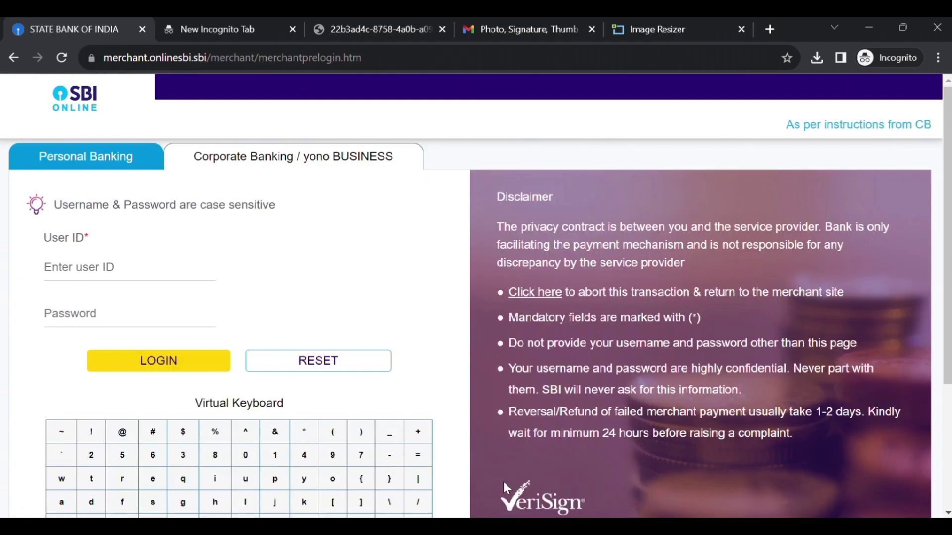
left_click(147, 270)
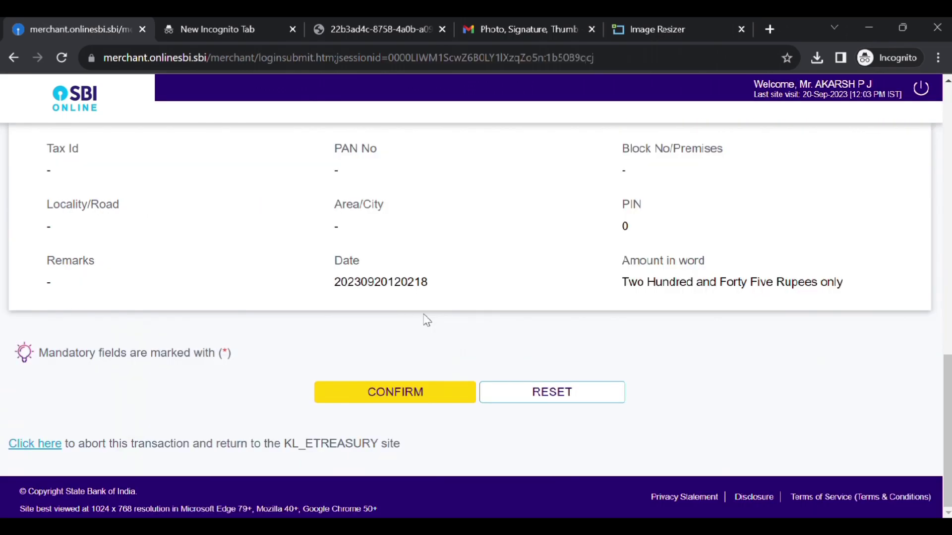
left_click(412, 392)
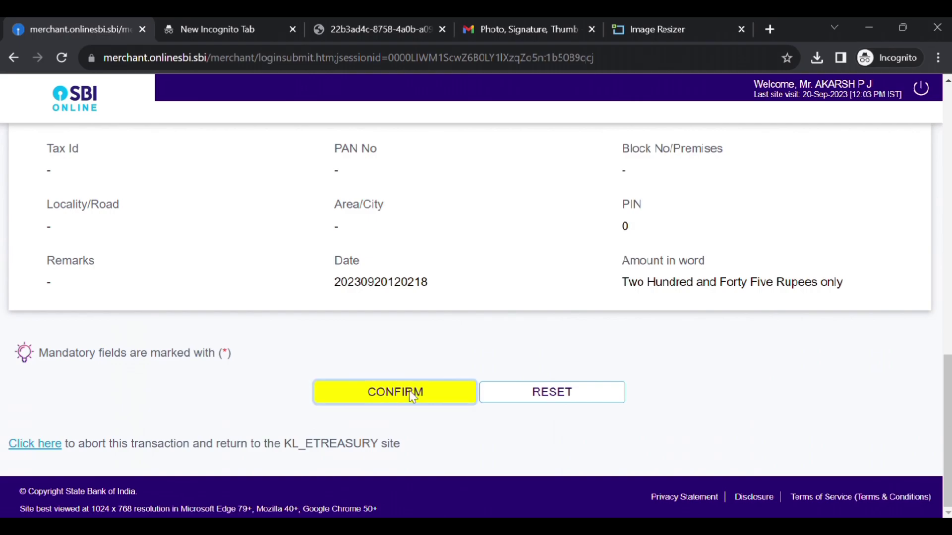
Step: Enter the bank's high security password and request the printable payment receipt
left_click(478, 331)
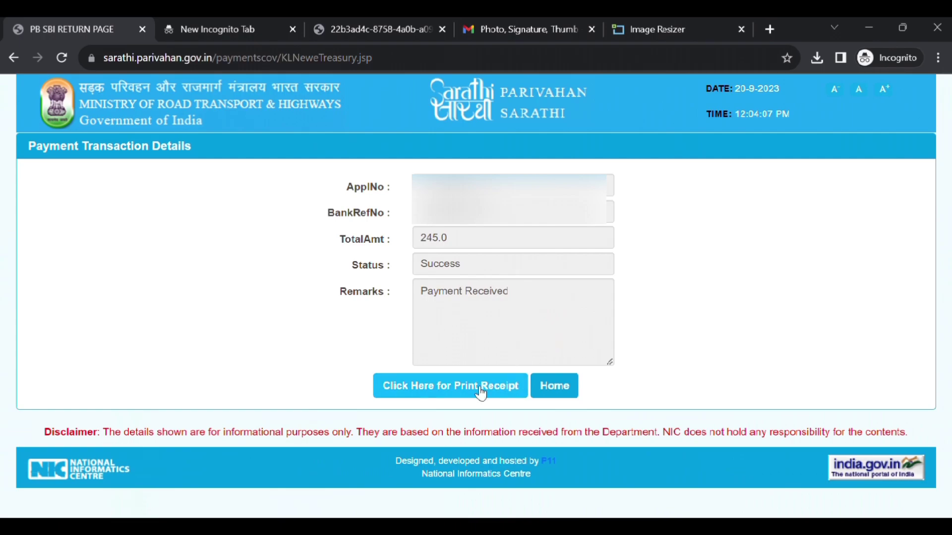
left_click(456, 390)
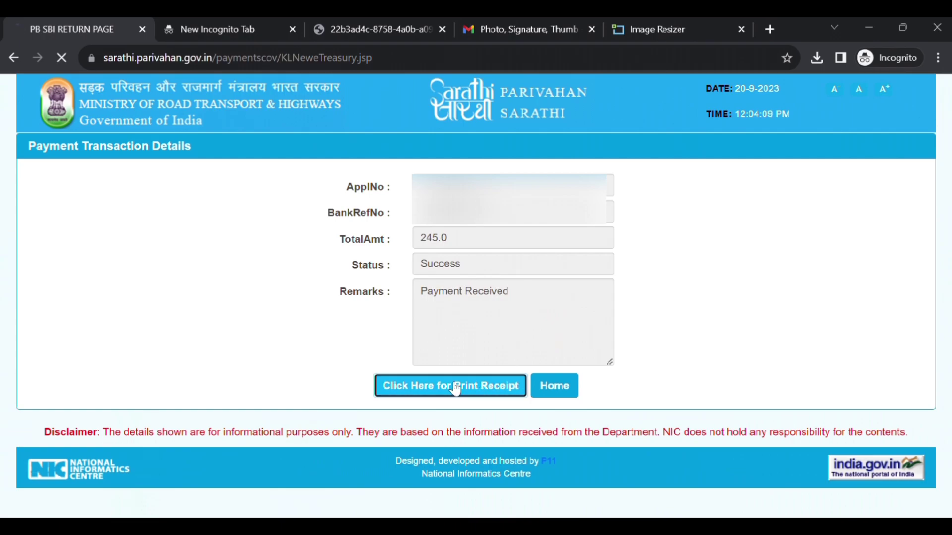